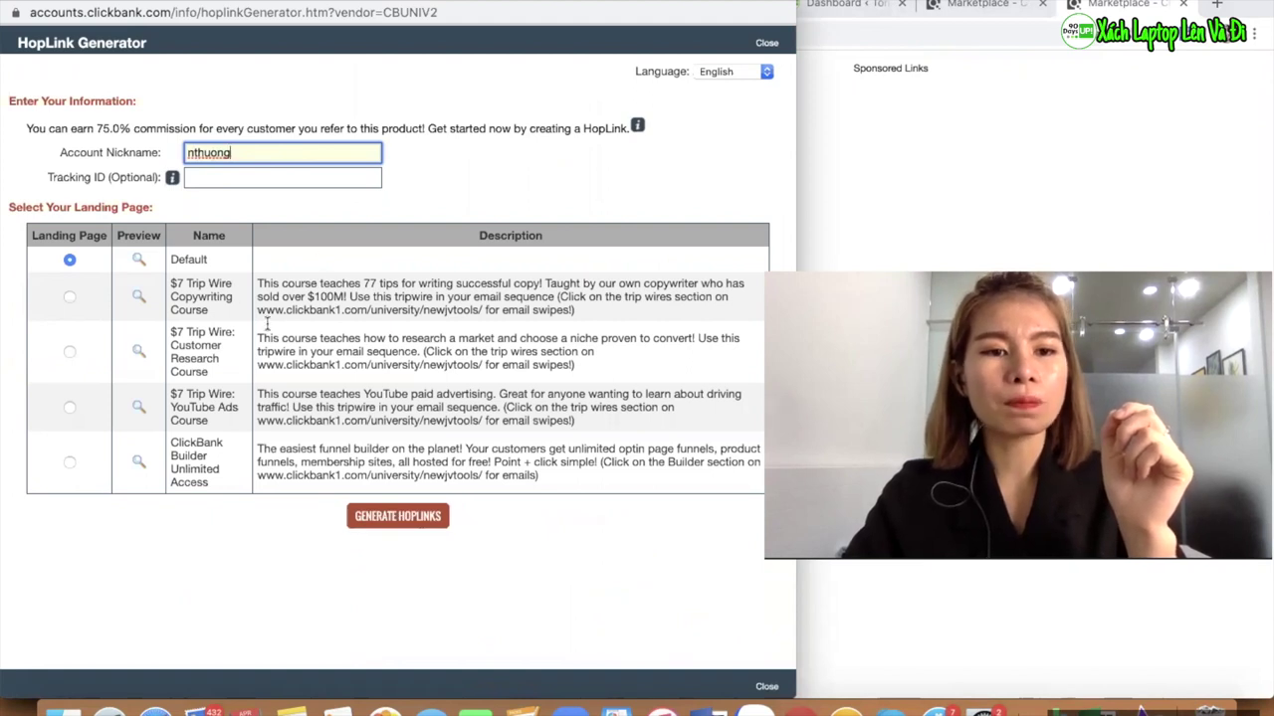
- Generate the HopLink for the default landing page, copy it, and close the HopLink Generator
{"action": "left_click", "coordinate": [395, 521]}
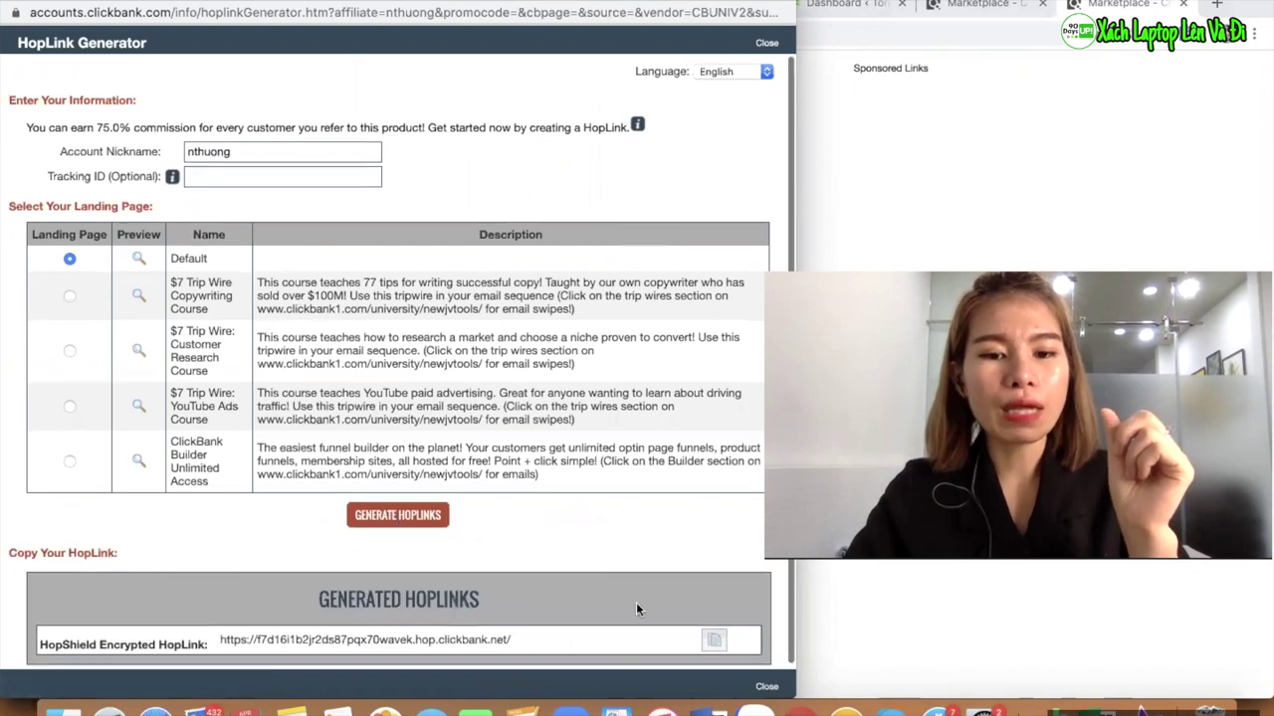
{"action": "left_click", "coordinate": [714, 641]}
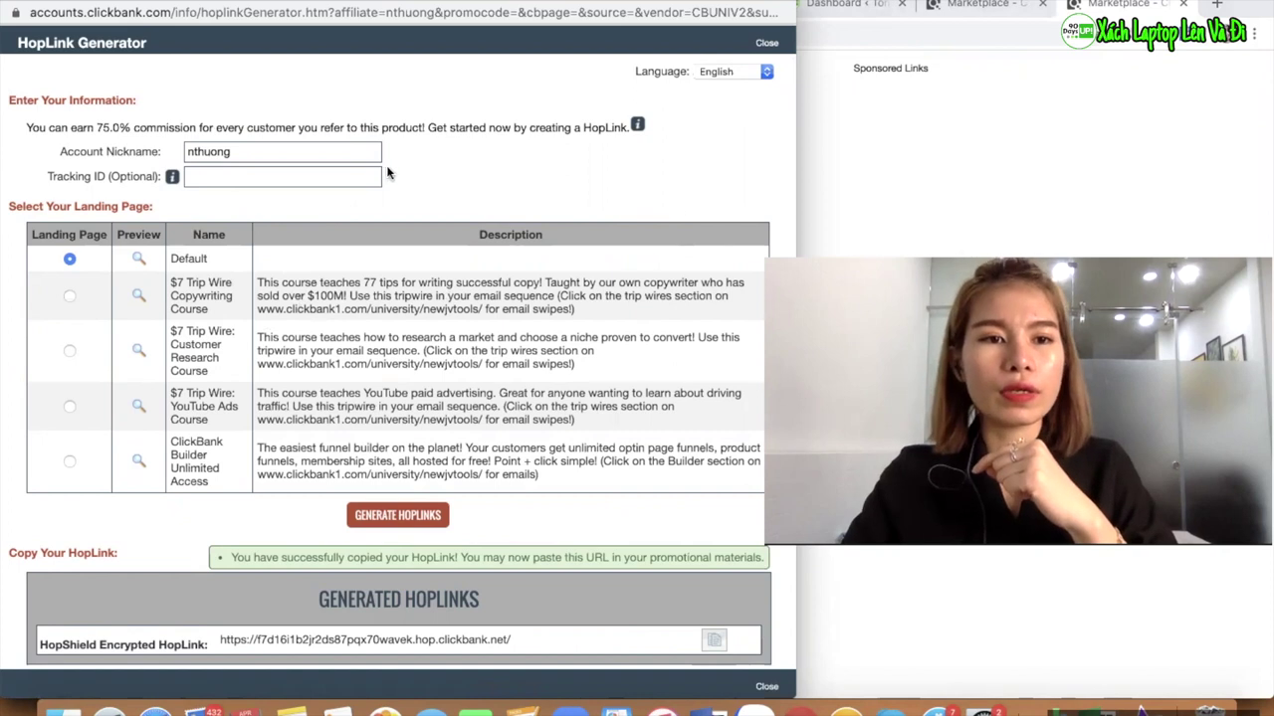
{"action": "double_click", "coordinate": [229, 153]}
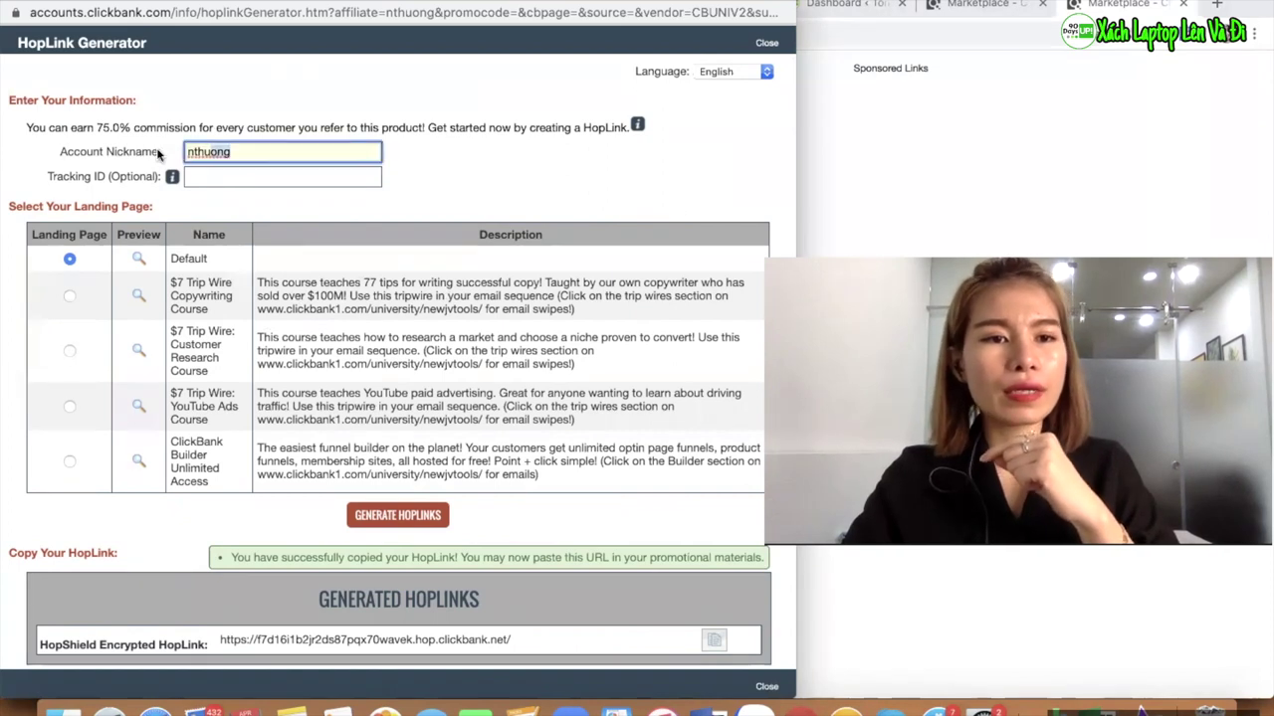
{"action": "left_click", "coordinate": [246, 152]}
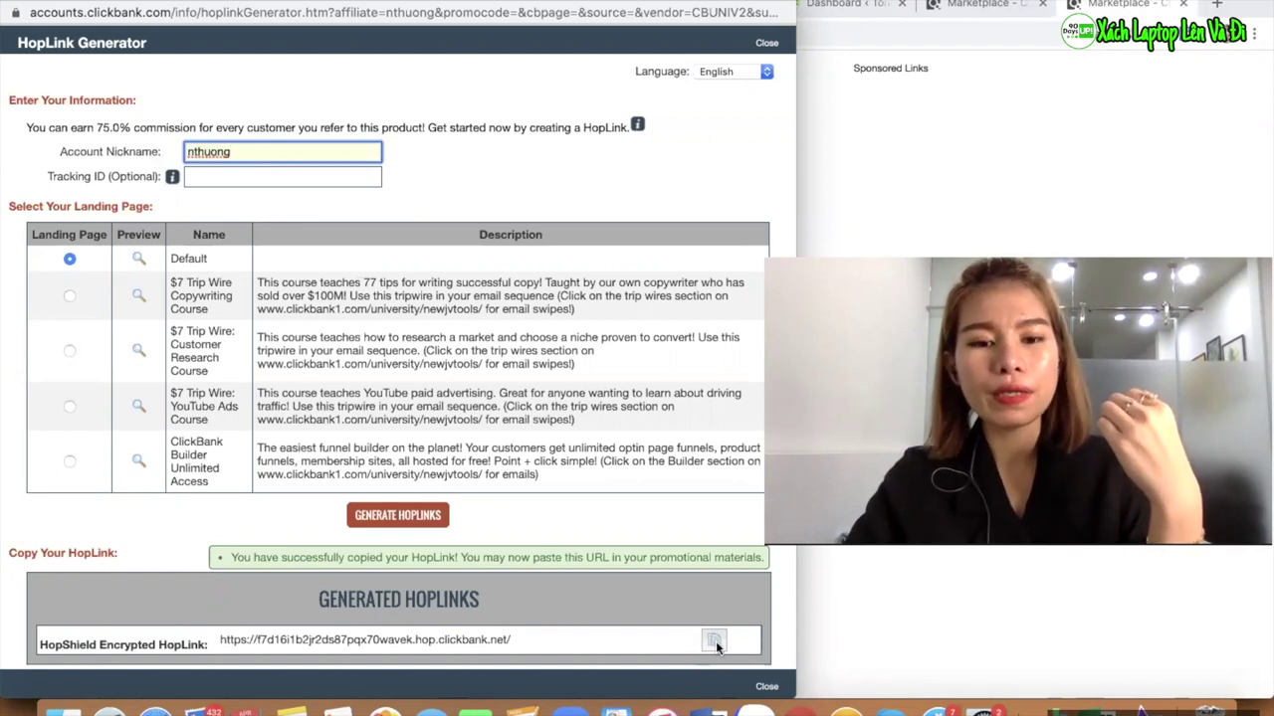
{"action": "left_click_drag", "start_coordinate": [221, 640], "coordinate": [512, 639]}
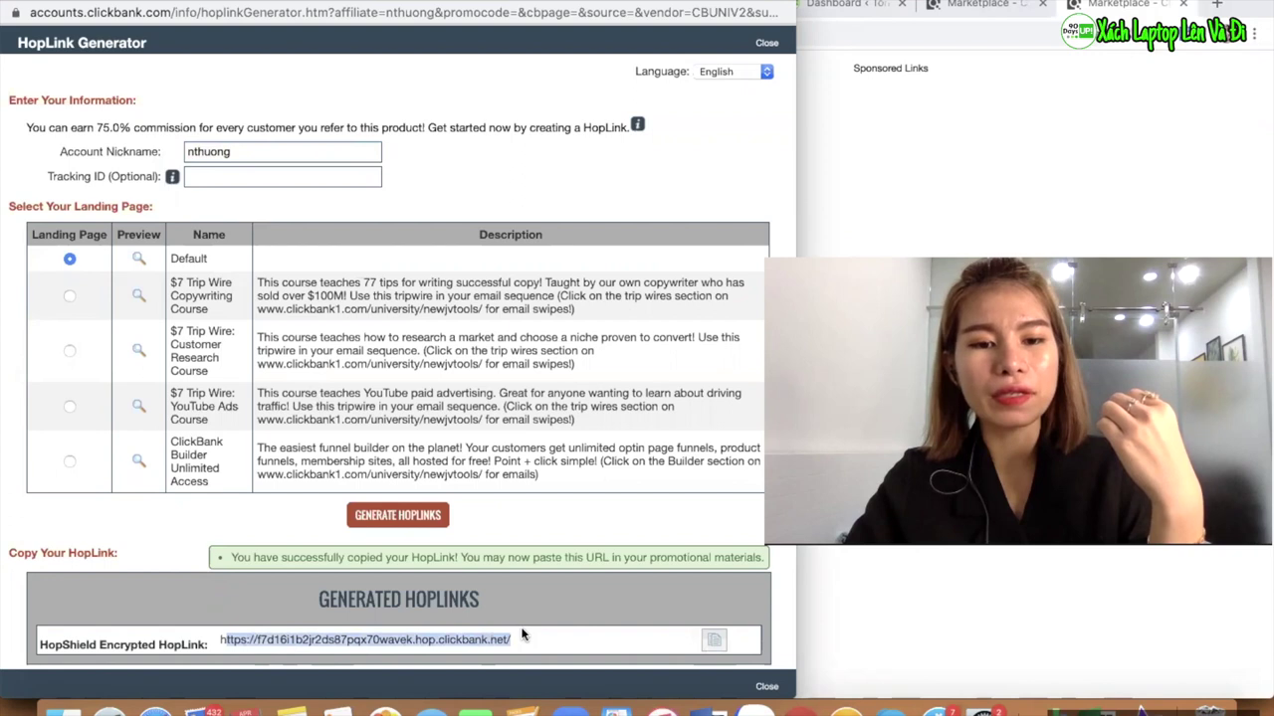
{"action": "left_click", "coordinate": [14, 7]}
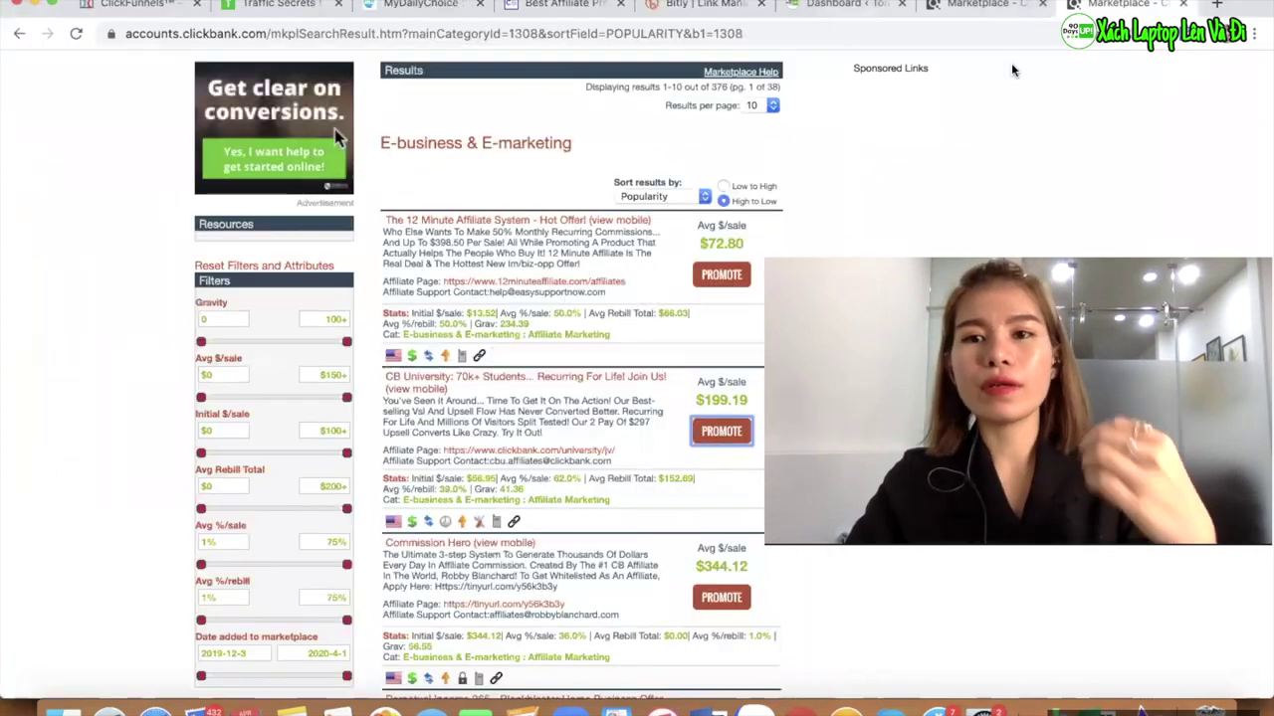
- Open the copied HopLink in a new tab, view the ClickBank University sales page, and close that tab
{"action": "left_click", "coordinate": [1216, 6]}
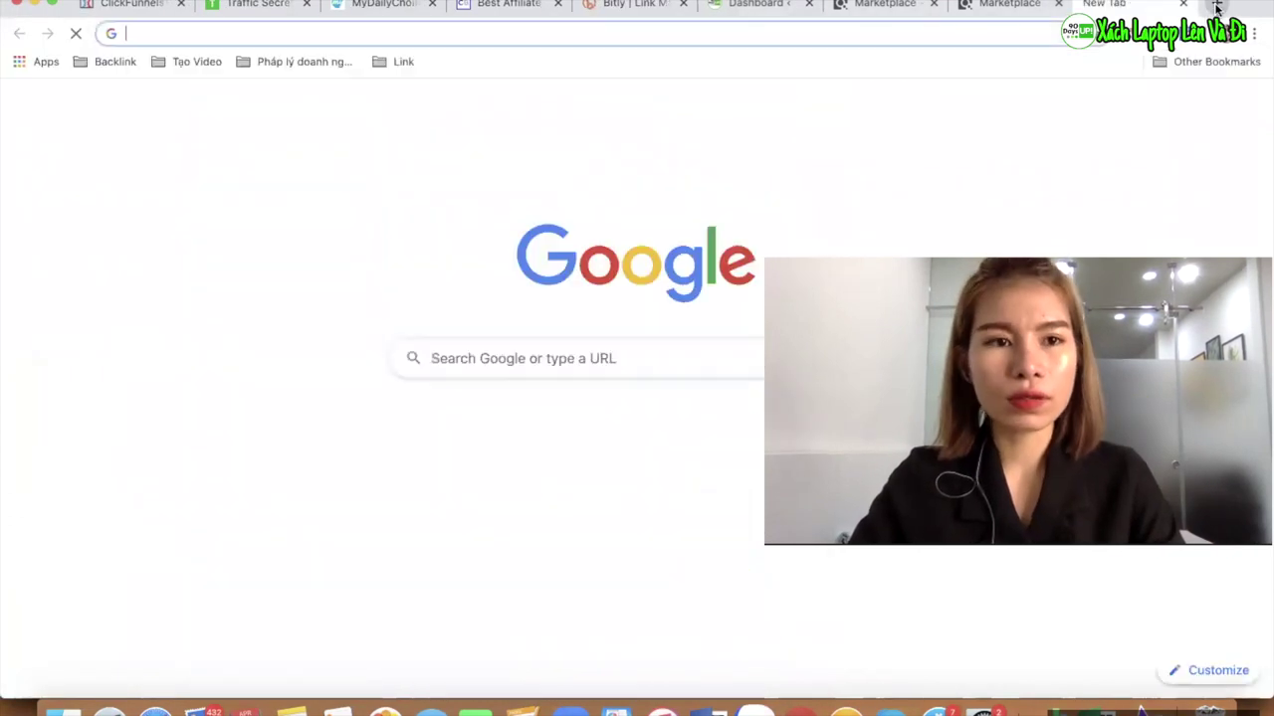
{"action": "key", "text": "super+v"}
{"action": "key", "text": "Return"}
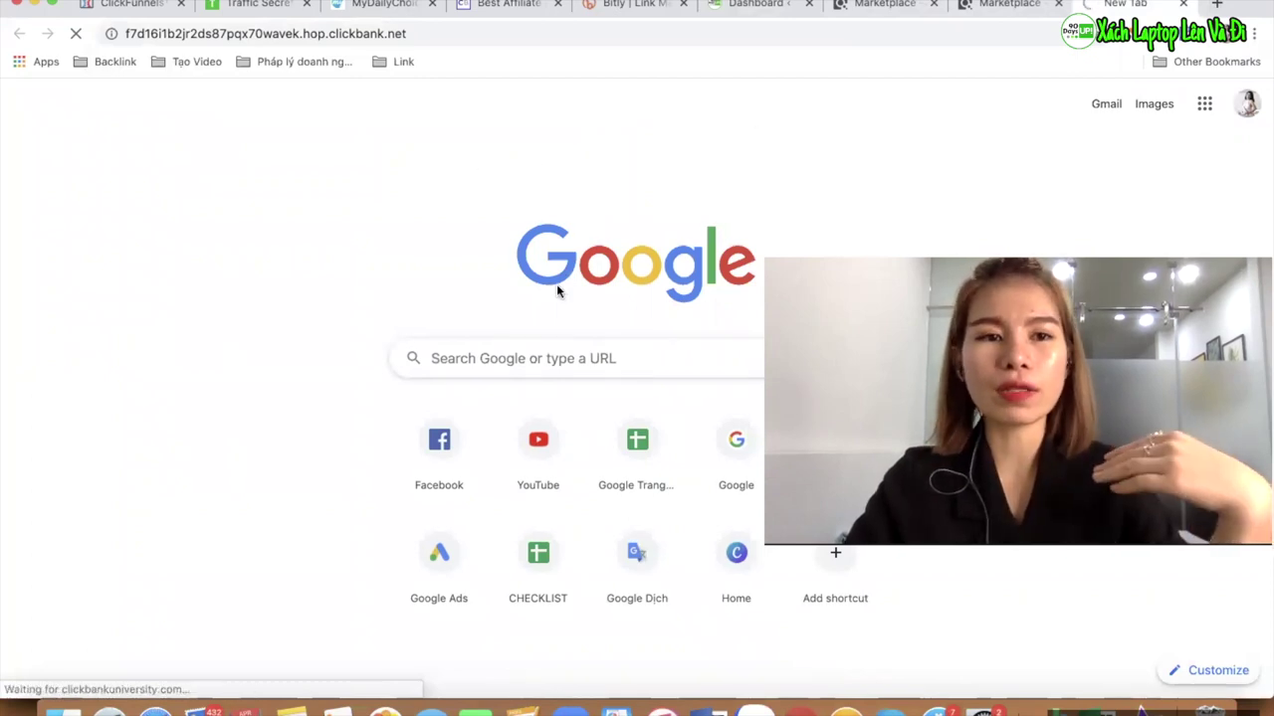
{"action": "scroll", "coordinate": [542, 340], "scroll_direction": "down", "scroll_amount": 3}
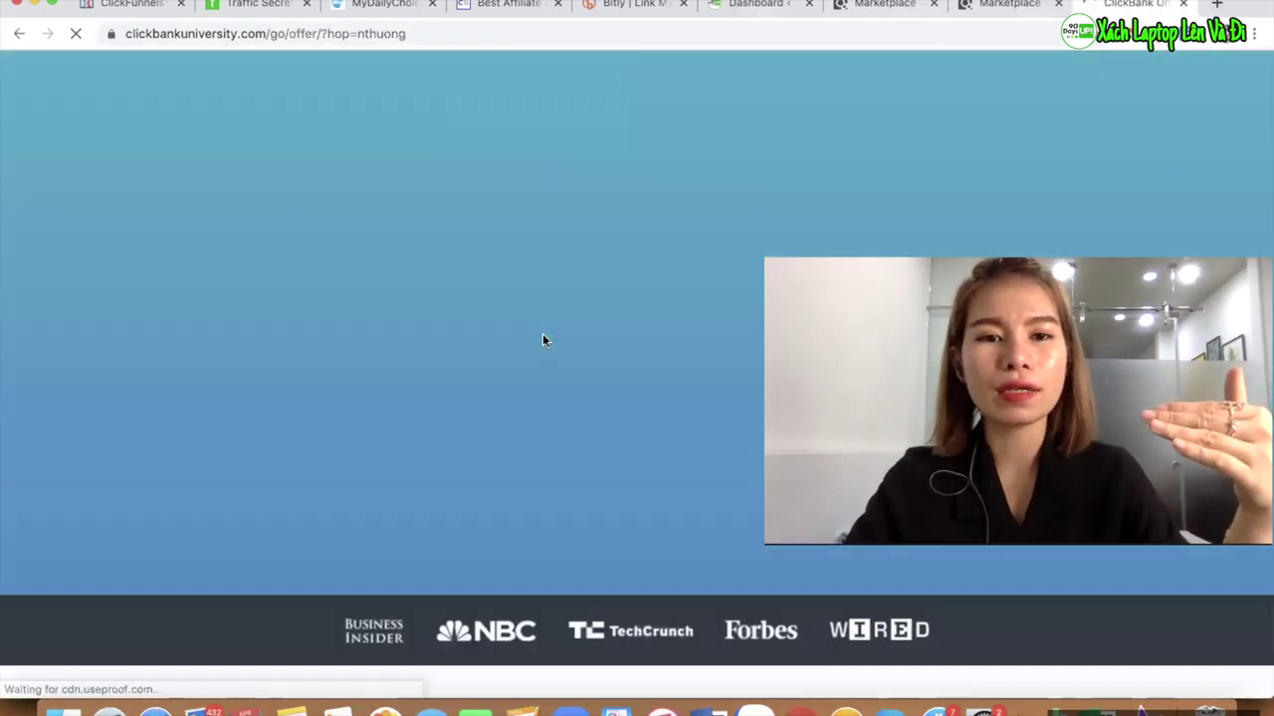
{"action": "scroll", "coordinate": [543, 340], "scroll_direction": "up", "scroll_amount": 3}
{"action": "scroll", "coordinate": [542, 341], "scroll_direction": "down", "scroll_amount": 4}
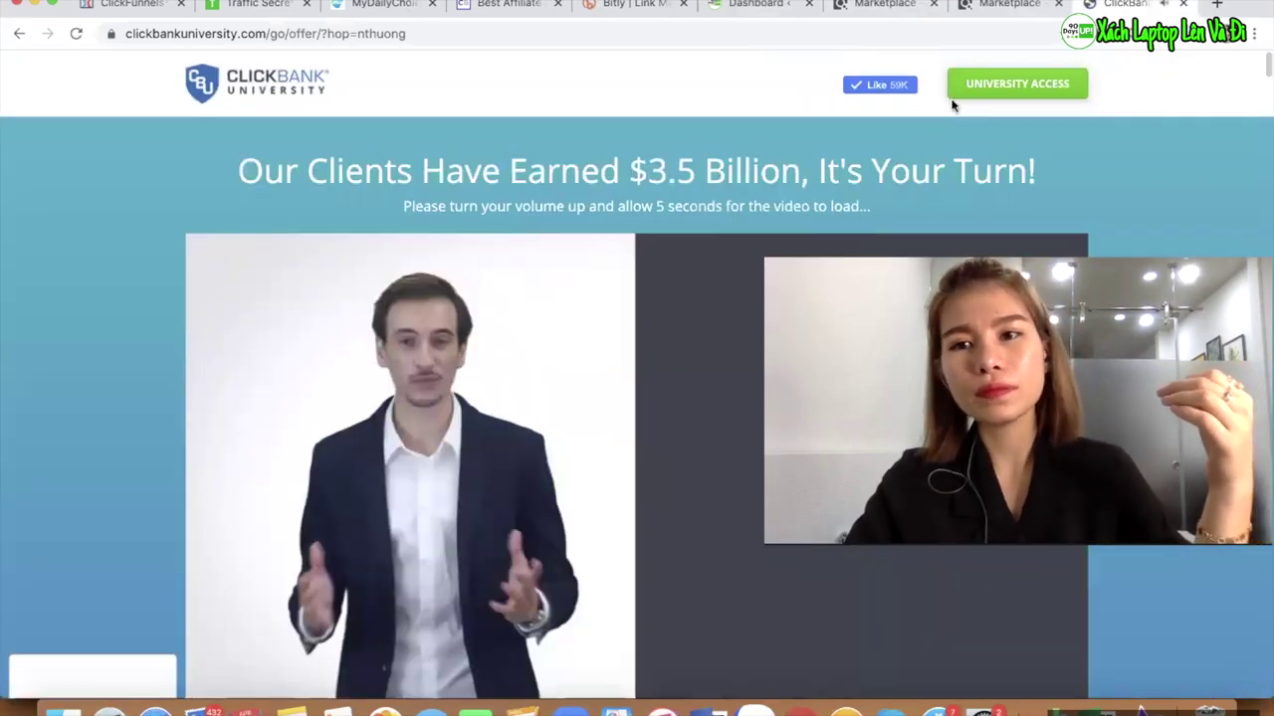
{"action": "key", "text": "super+w"}
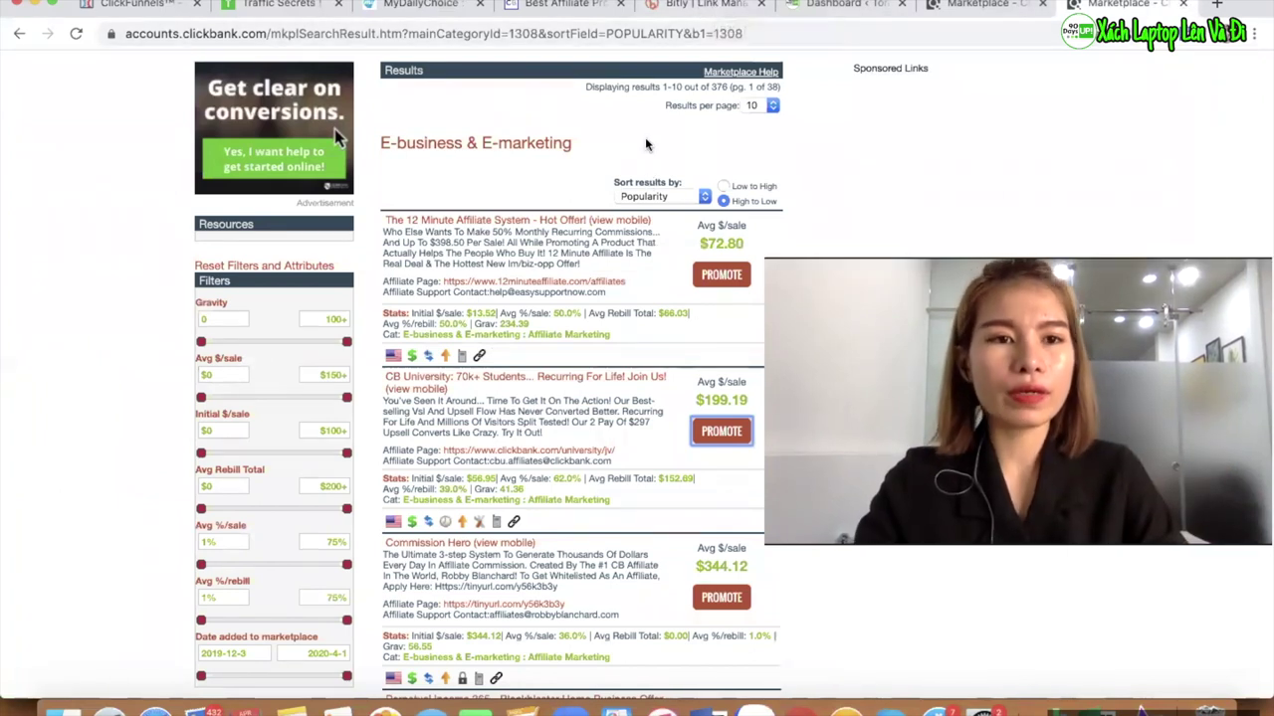
- Open bit.ly in a new incognito window
{"action": "key", "text": "super+shift+n"}
{"action": "type", "text": "bi"}
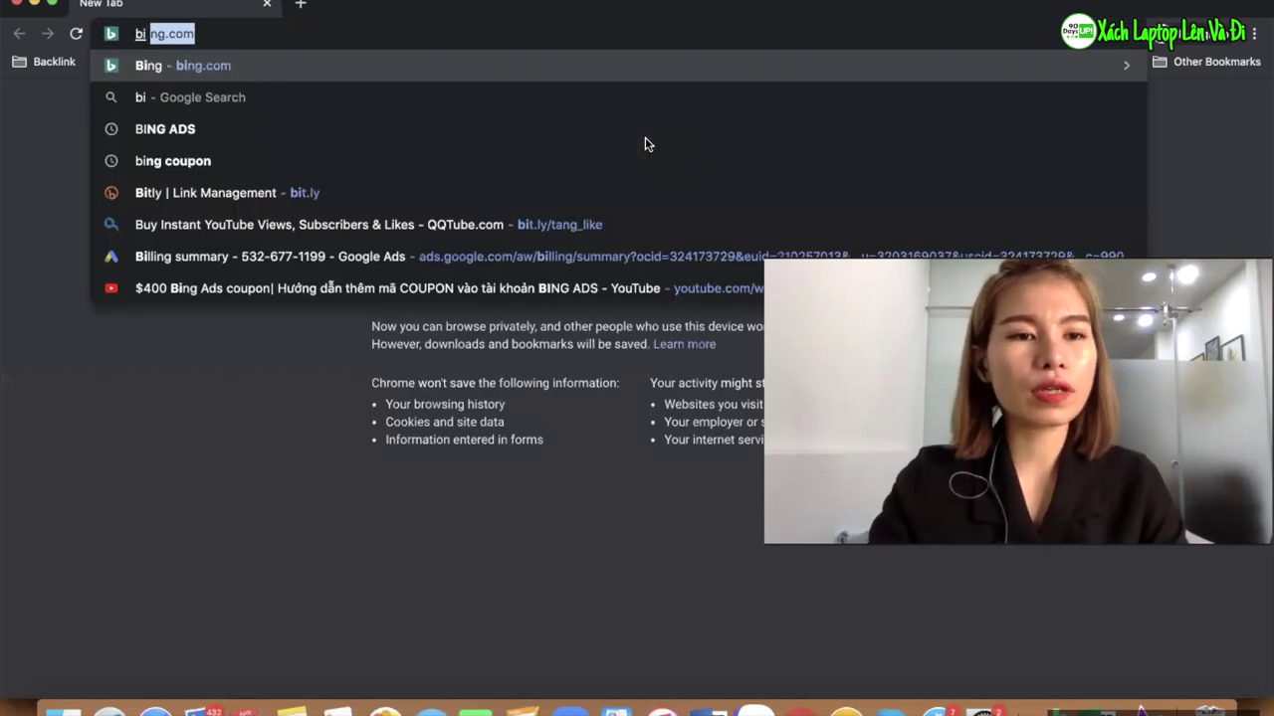
{"action": "type", "text": "t.ly"}
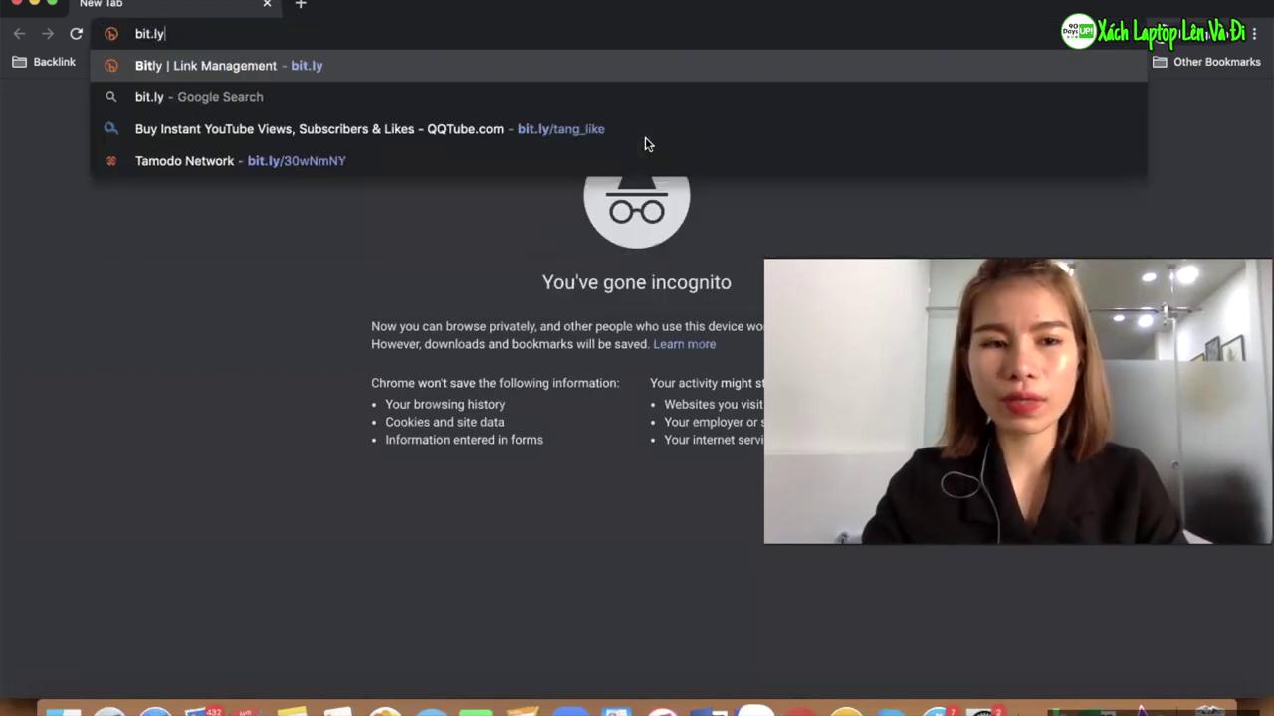
{"action": "key", "text": "Return"}
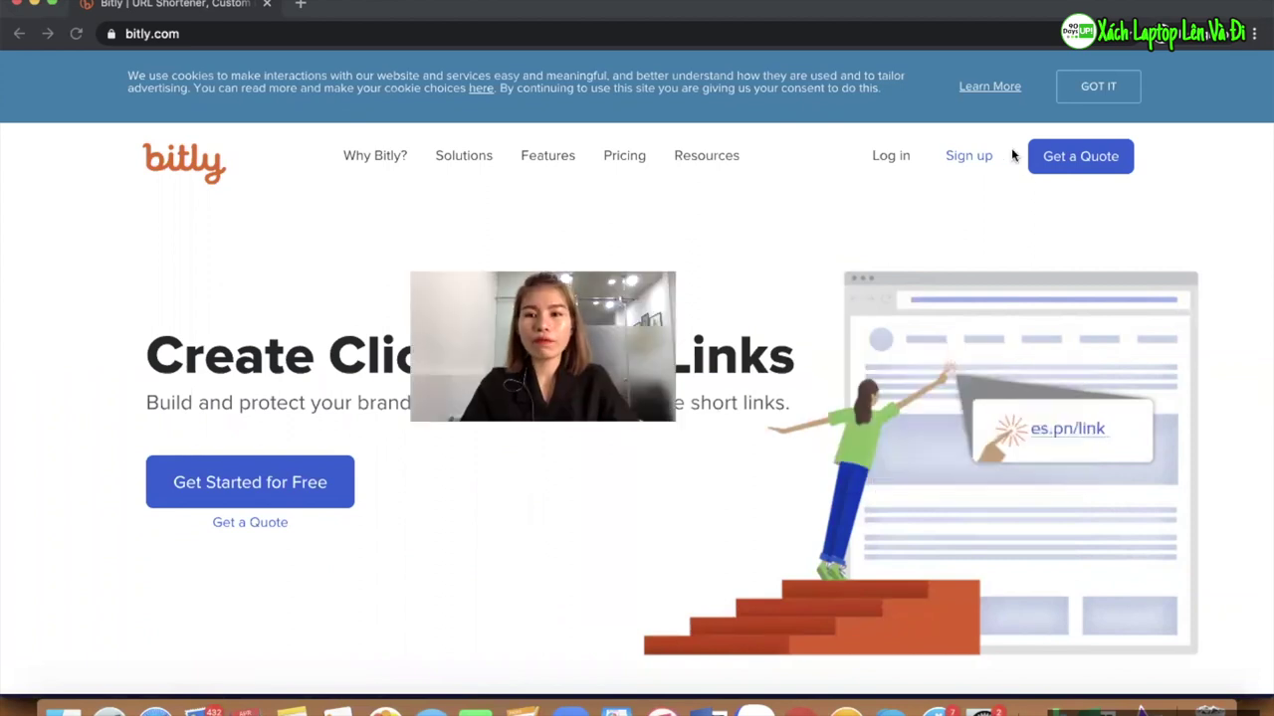
- Start the Bitly sign-up, review the pricing table, and choose the Free plan at $0/mo
{"action": "left_click", "coordinate": [972, 159]}
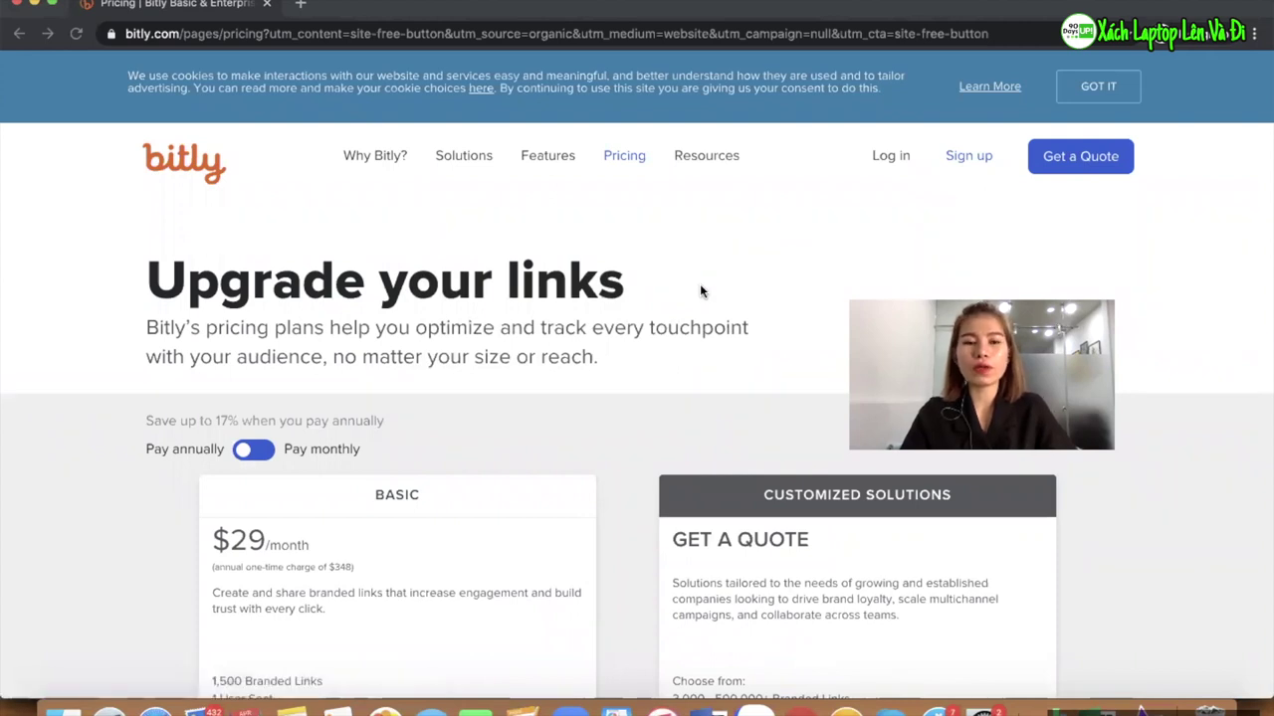
{"action": "scroll", "coordinate": [700, 286], "scroll_direction": "down", "scroll_amount": 4}
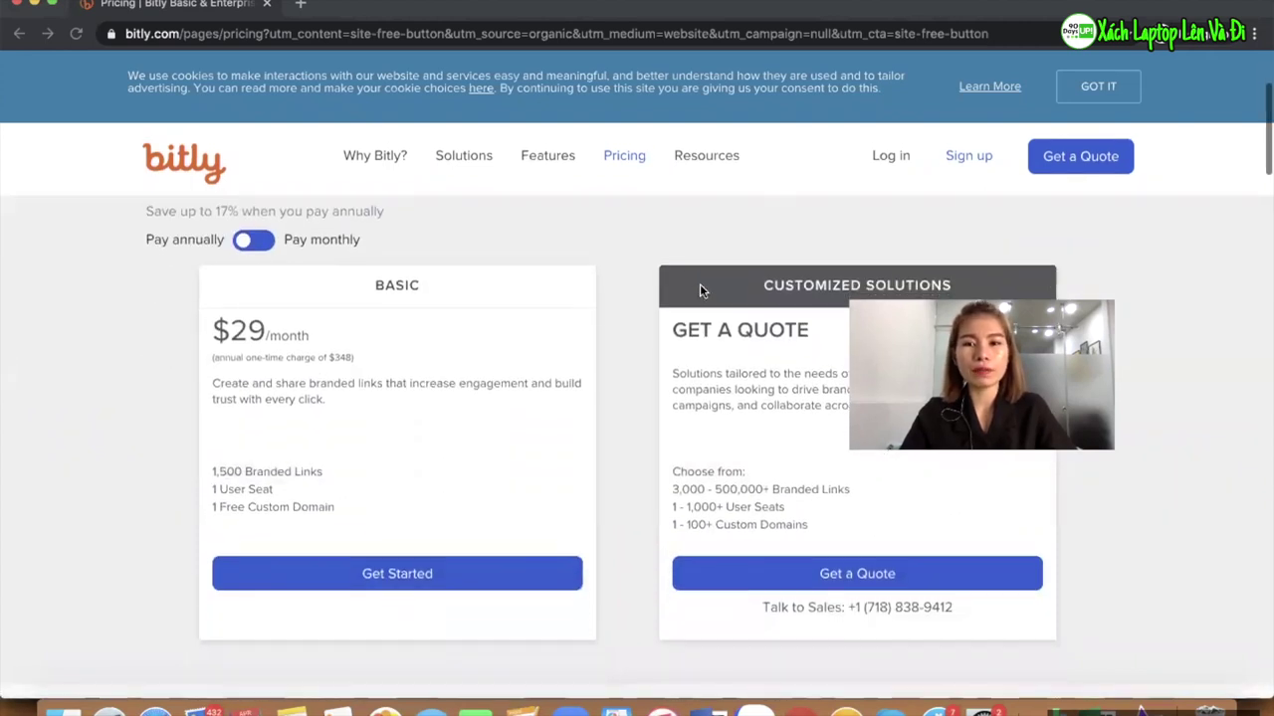
{"action": "scroll", "coordinate": [682, 350], "scroll_direction": "down", "scroll_amount": 15}
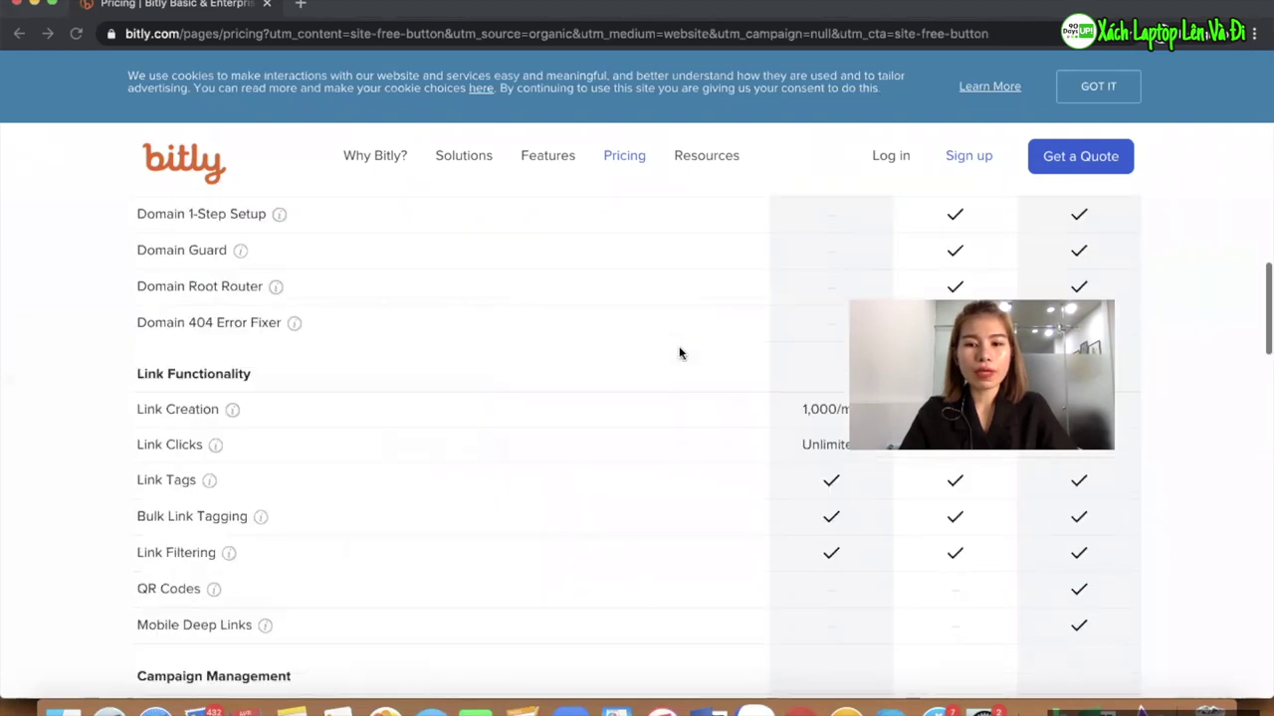
{"action": "scroll", "coordinate": [692, 348], "scroll_direction": "up", "scroll_amount": 10}
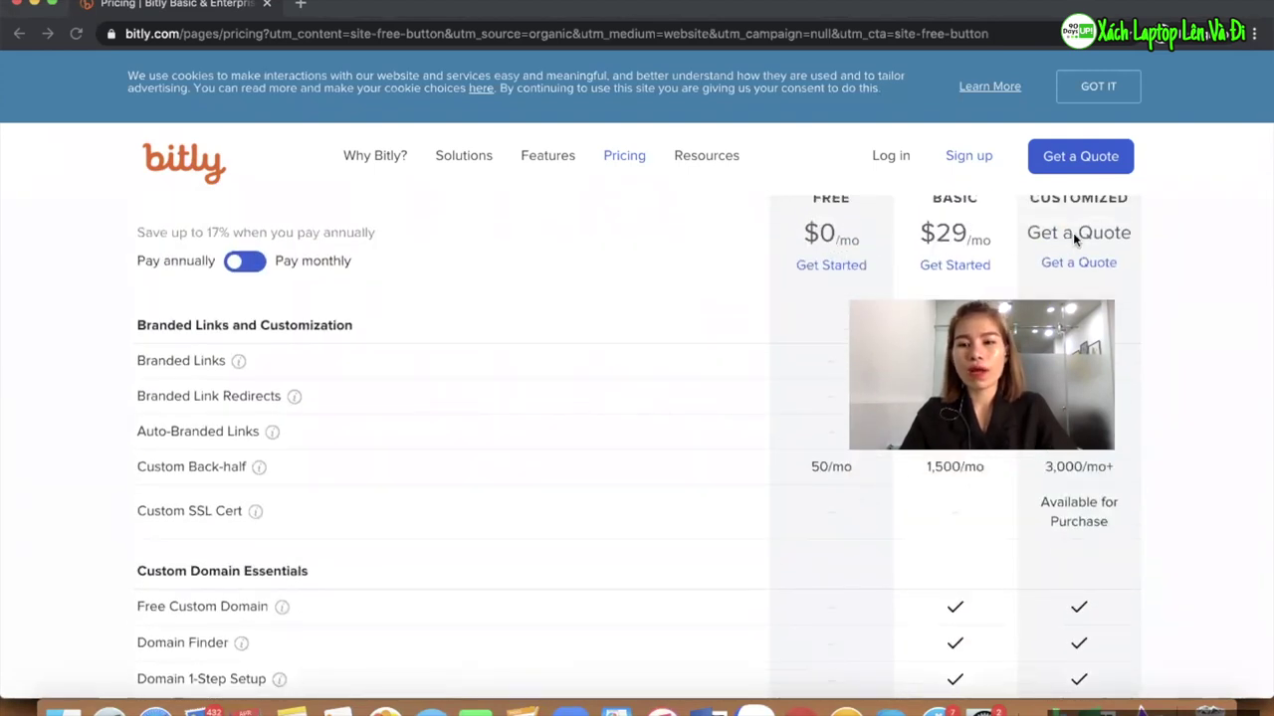
{"action": "scroll", "coordinate": [1107, 247], "scroll_direction": "up", "scroll_amount": 1}
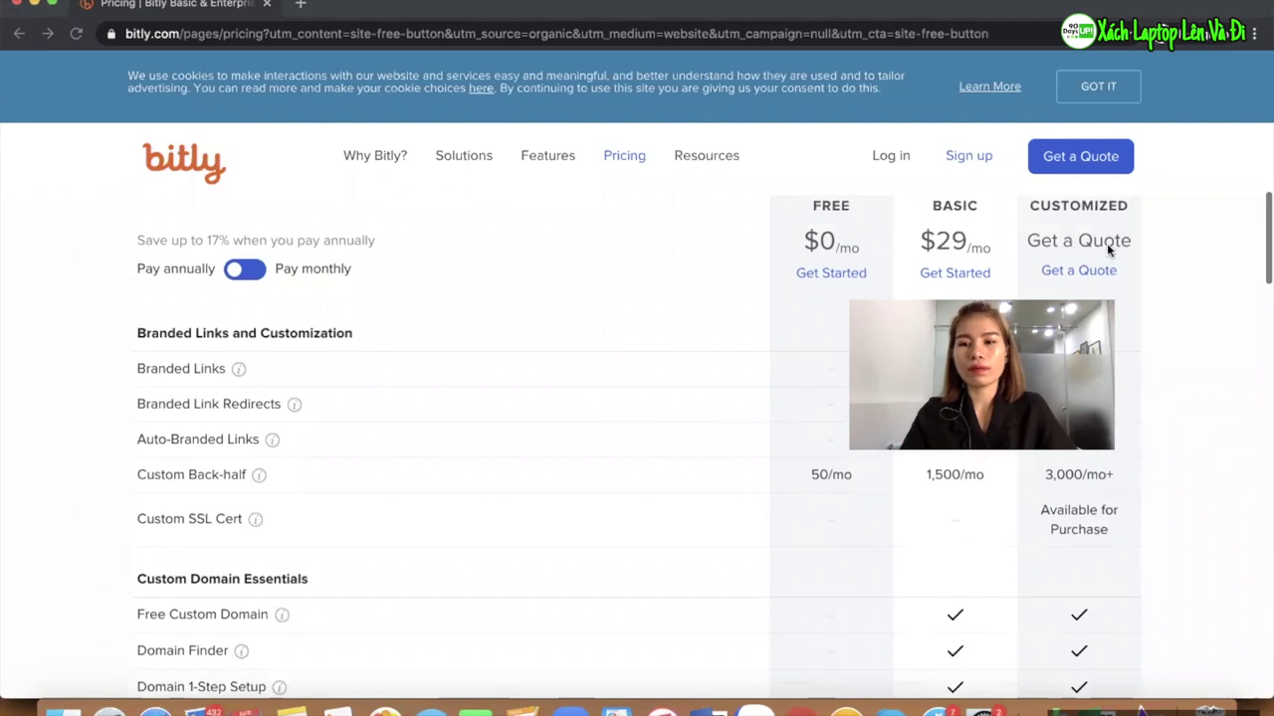
{"action": "left_click", "coordinate": [825, 279]}
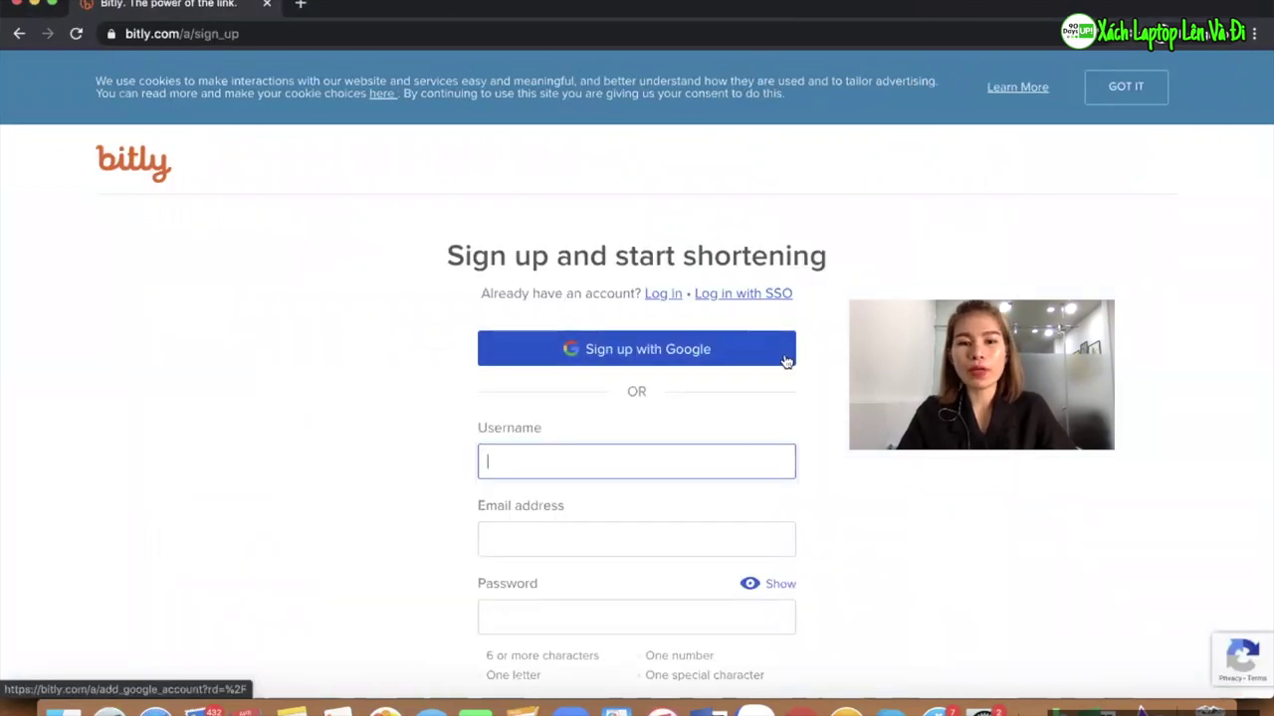
- Enter the desired username in the Bitly sign-up form, leaving the email address and password blank
{"action": "scroll", "coordinate": [733, 318], "scroll_direction": "down", "scroll_amount": 1}
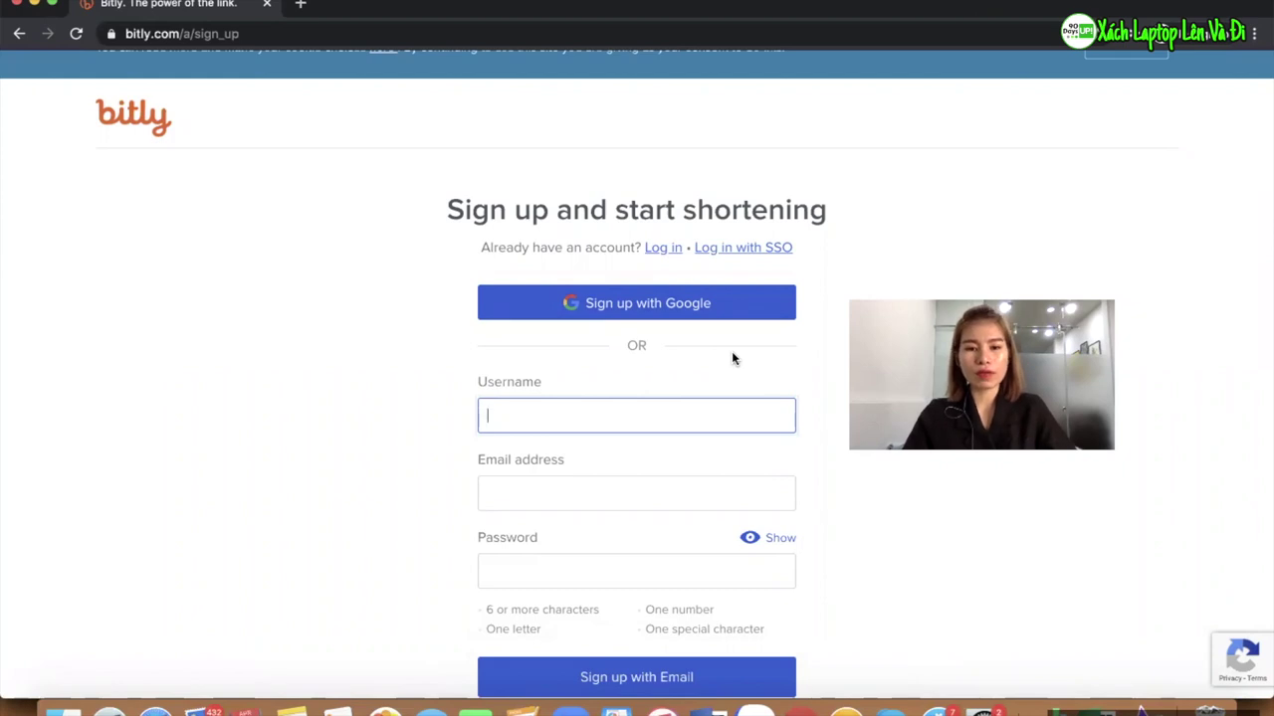
{"action": "scroll", "coordinate": [738, 365], "scroll_direction": "down", "scroll_amount": 2}
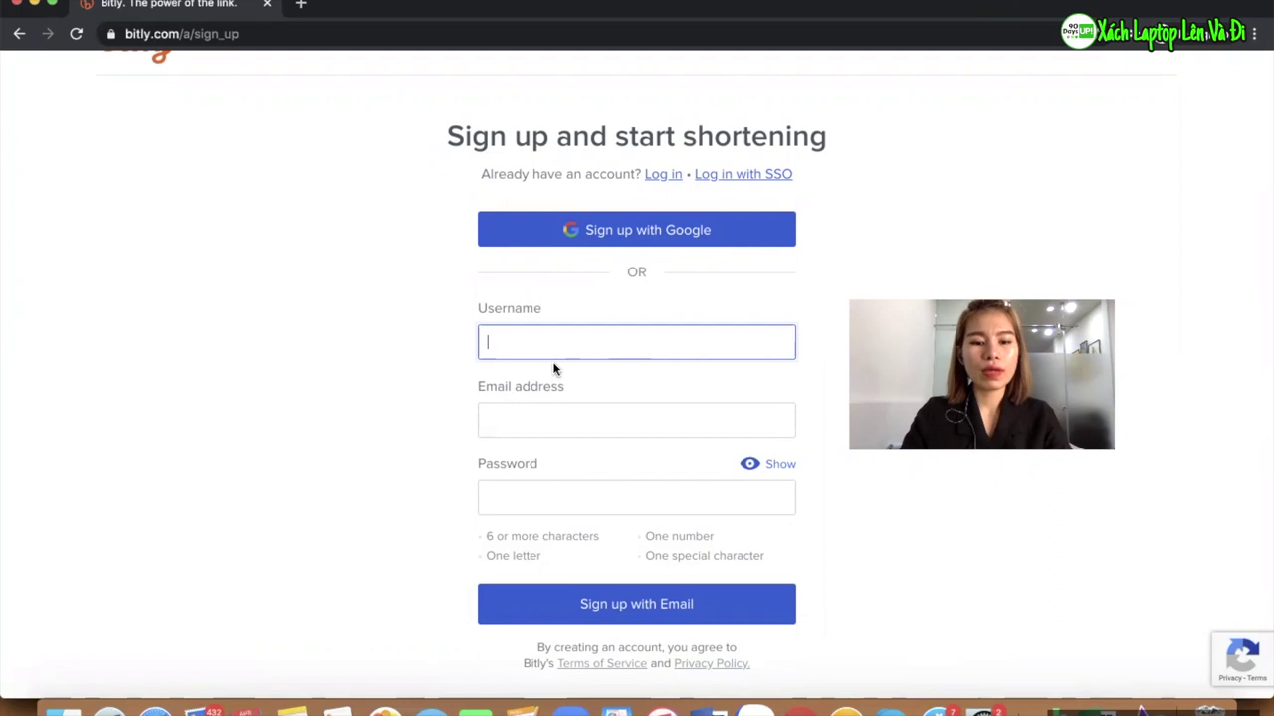
{"action": "type", "text": "tomatohuong"}
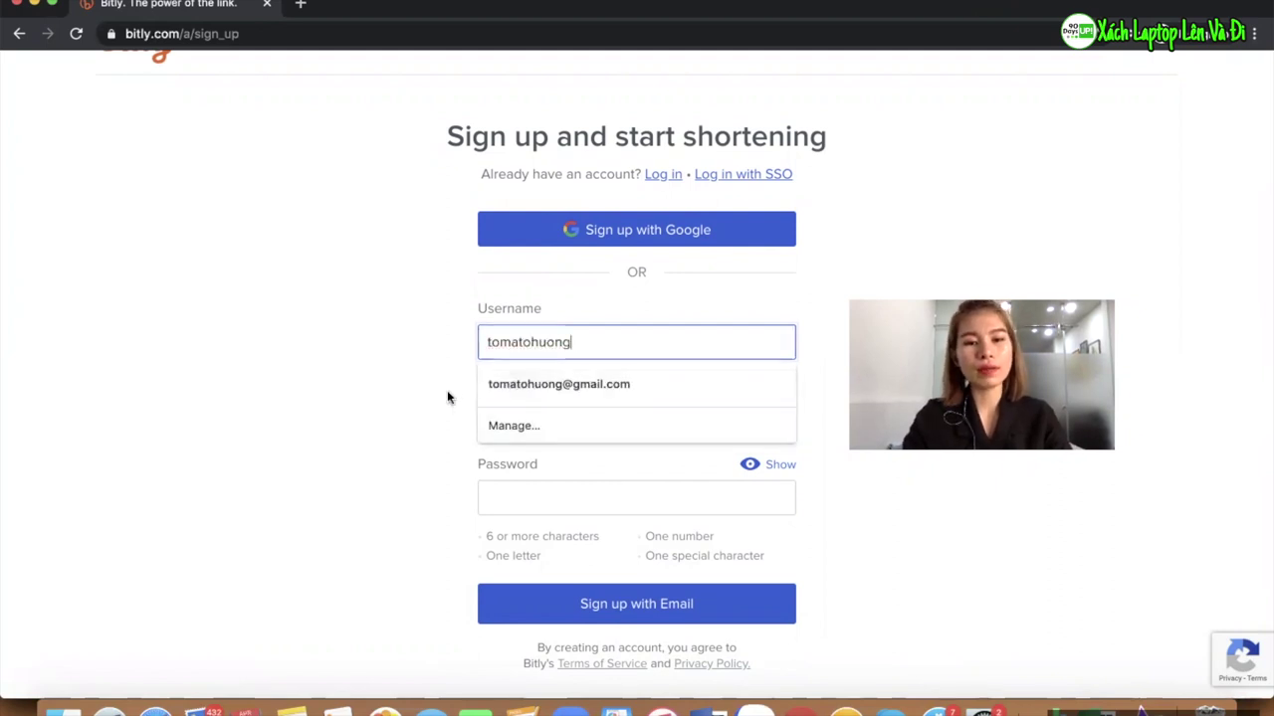
{"action": "left_click", "coordinate": [447, 394]}
{"action": "left_click", "coordinate": [501, 427]}
{"action": "left_click", "coordinate": [513, 489]}
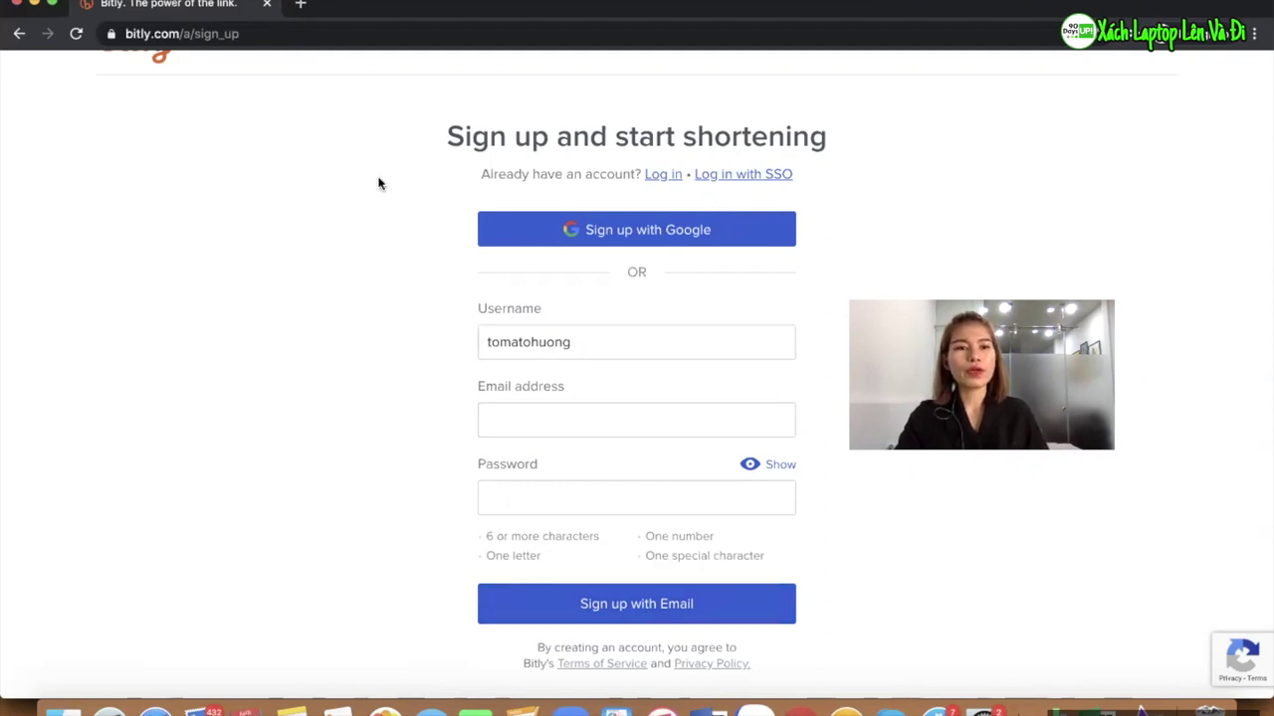
- Load bit.ly again in a second incognito tab
{"action": "left_click", "coordinate": [300, 5]}
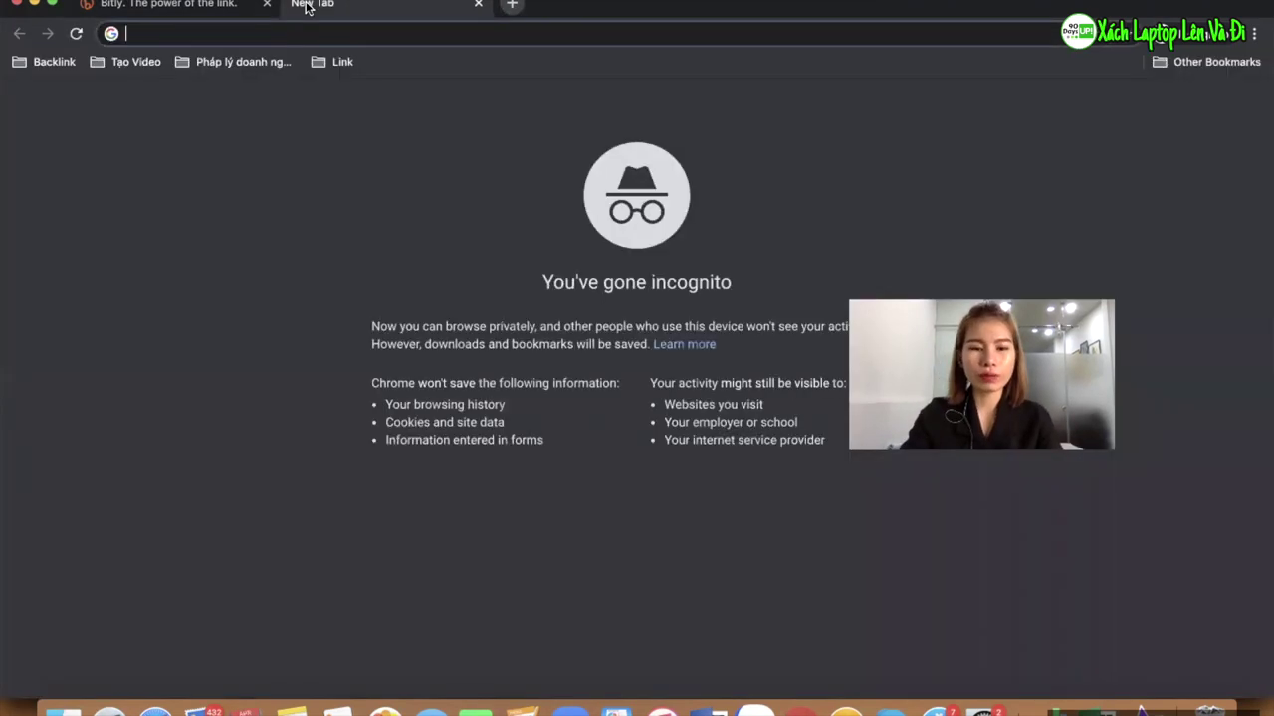
{"action": "type", "text": "bit."}
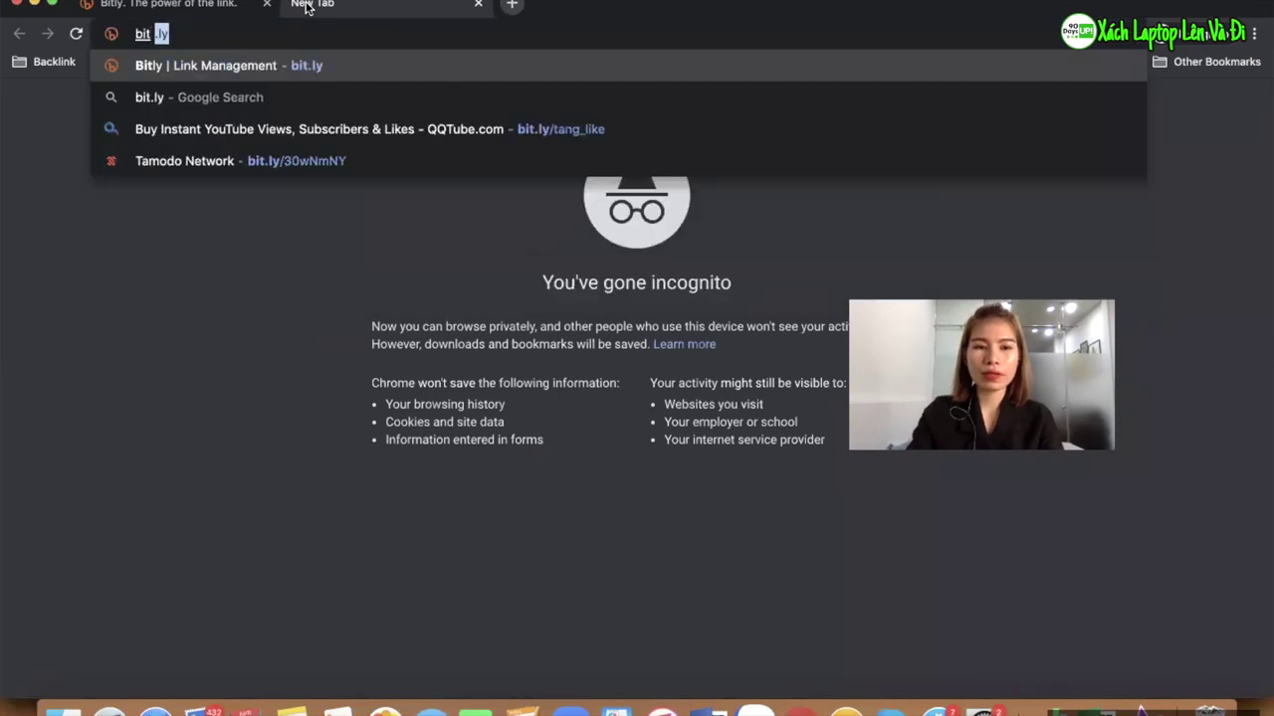
{"action": "key", "text": "Return"}
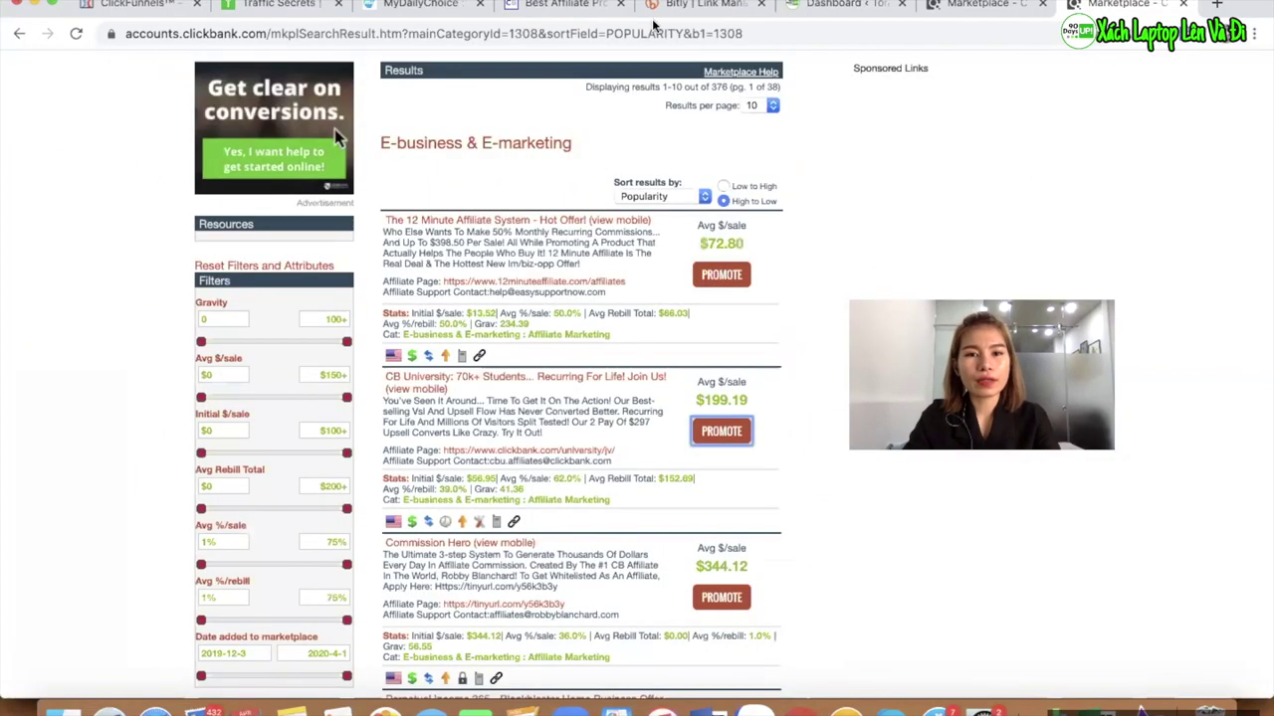
- Create a bit.ly short link from the copied ClickBank HopLink in the already logged-in Bitly account
{"action": "left_click", "coordinate": [681, 5]}
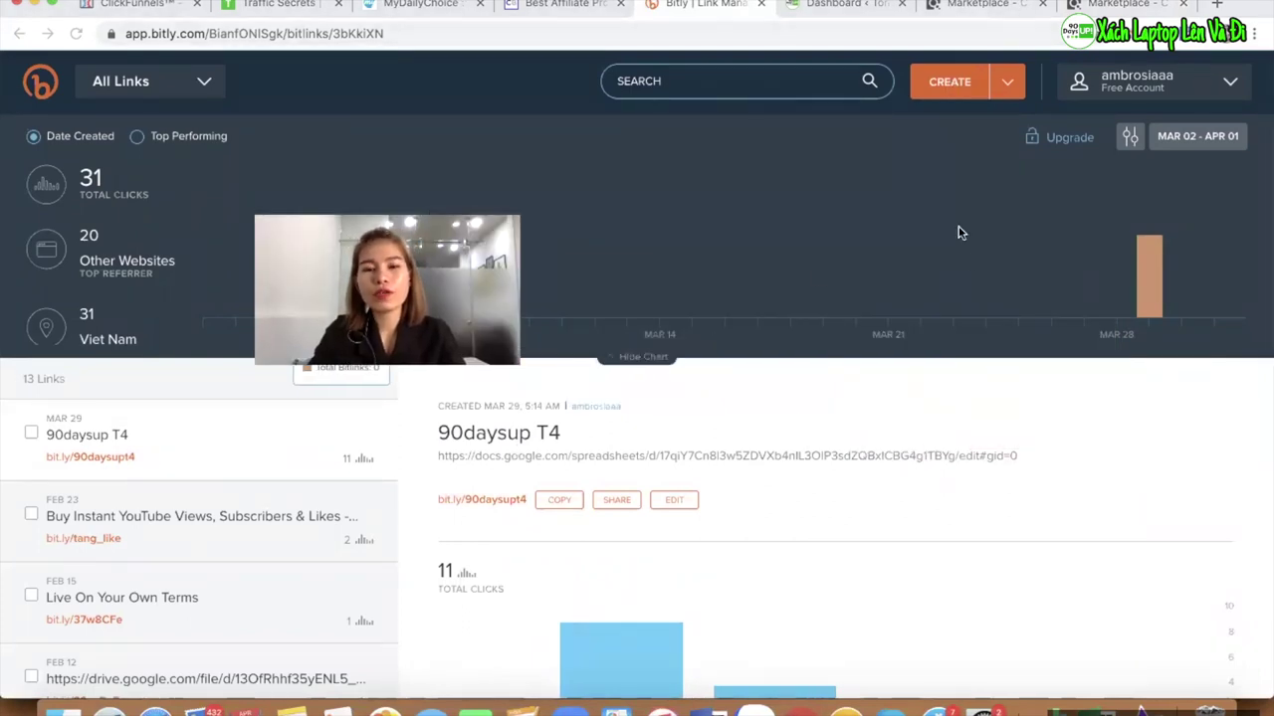
{"action": "left_click", "coordinate": [947, 80]}
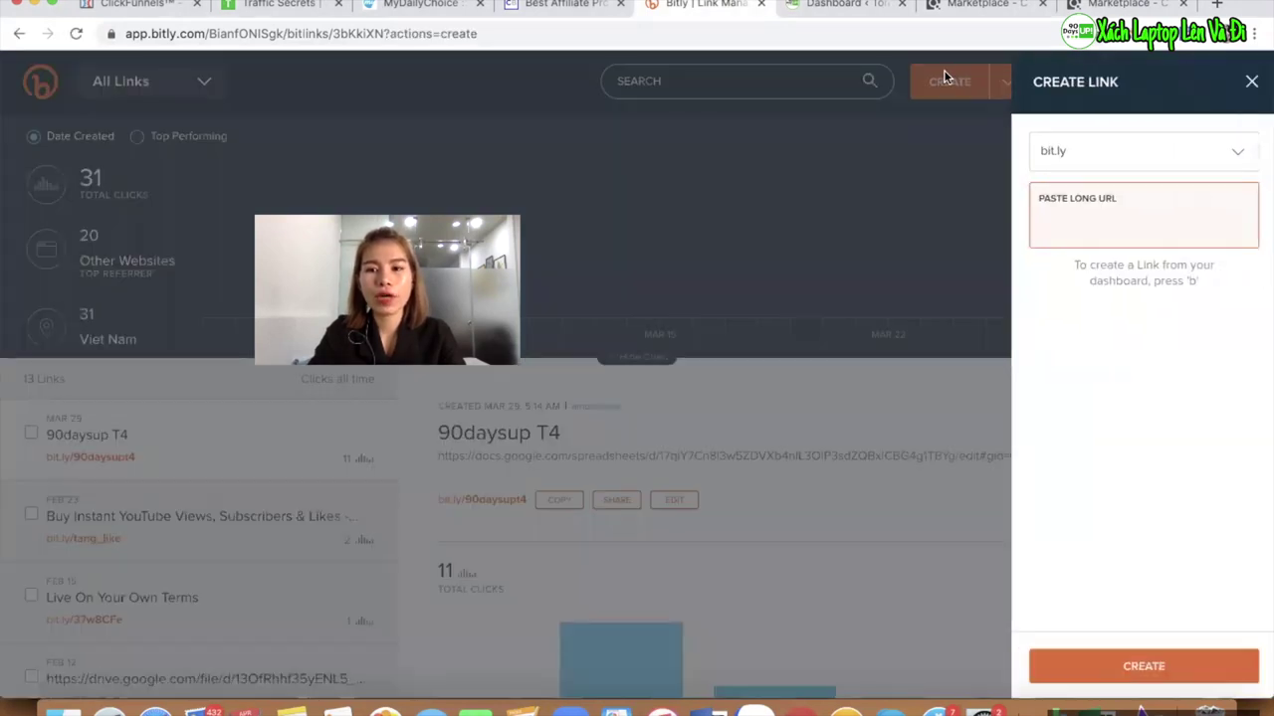
{"action": "type", "text": "https://f7d16i1b2jr2ds87pqx70wavek.hop.clickbank.net/"}
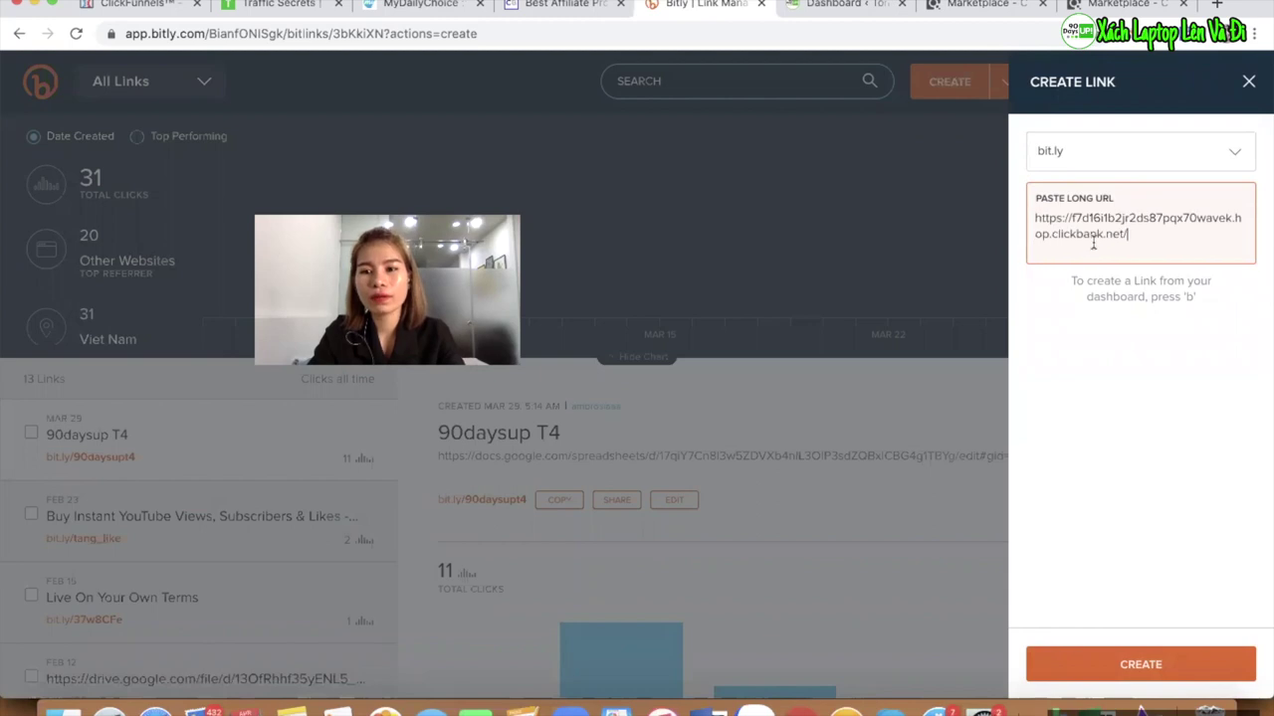
{"action": "key", "text": "Return"}
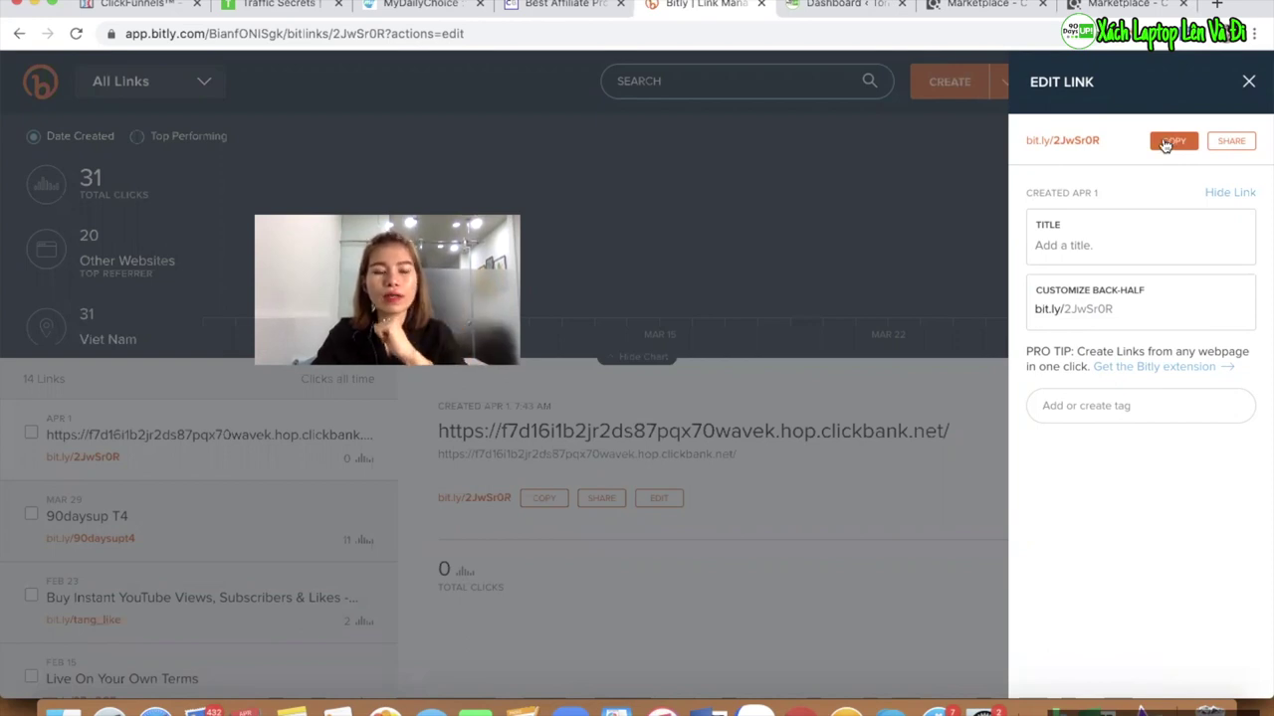
- Title the new short link "CB Uni", customize its back-half as cb_tomato, and save the changes
{"action": "left_click", "coordinate": [1090, 245]}
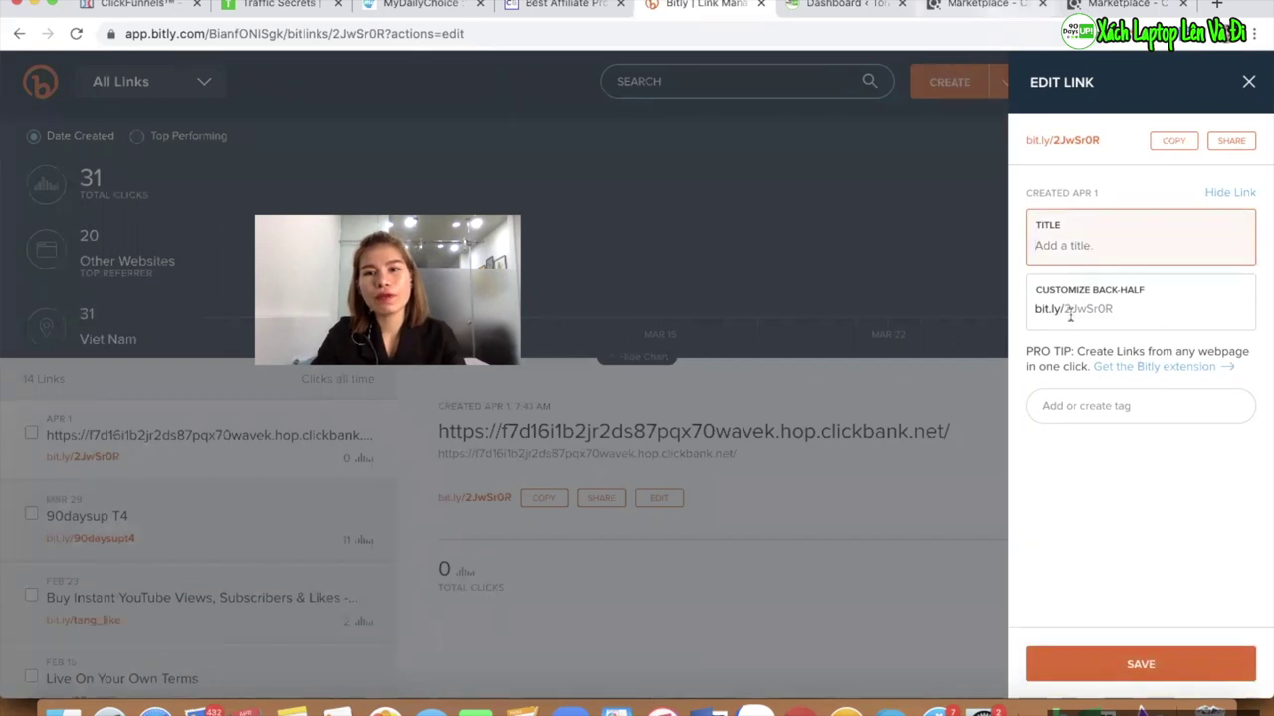
{"action": "type", "text": "CB Uni"}
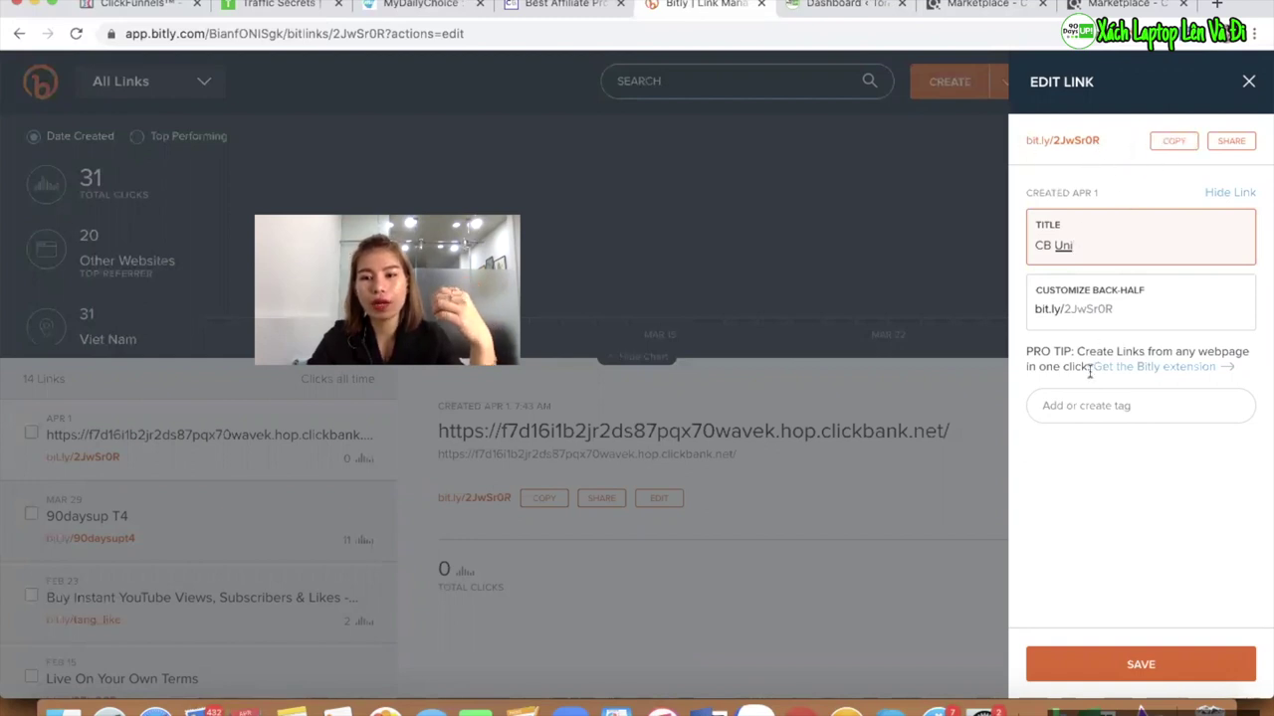
{"action": "left_click", "coordinate": [1124, 312]}
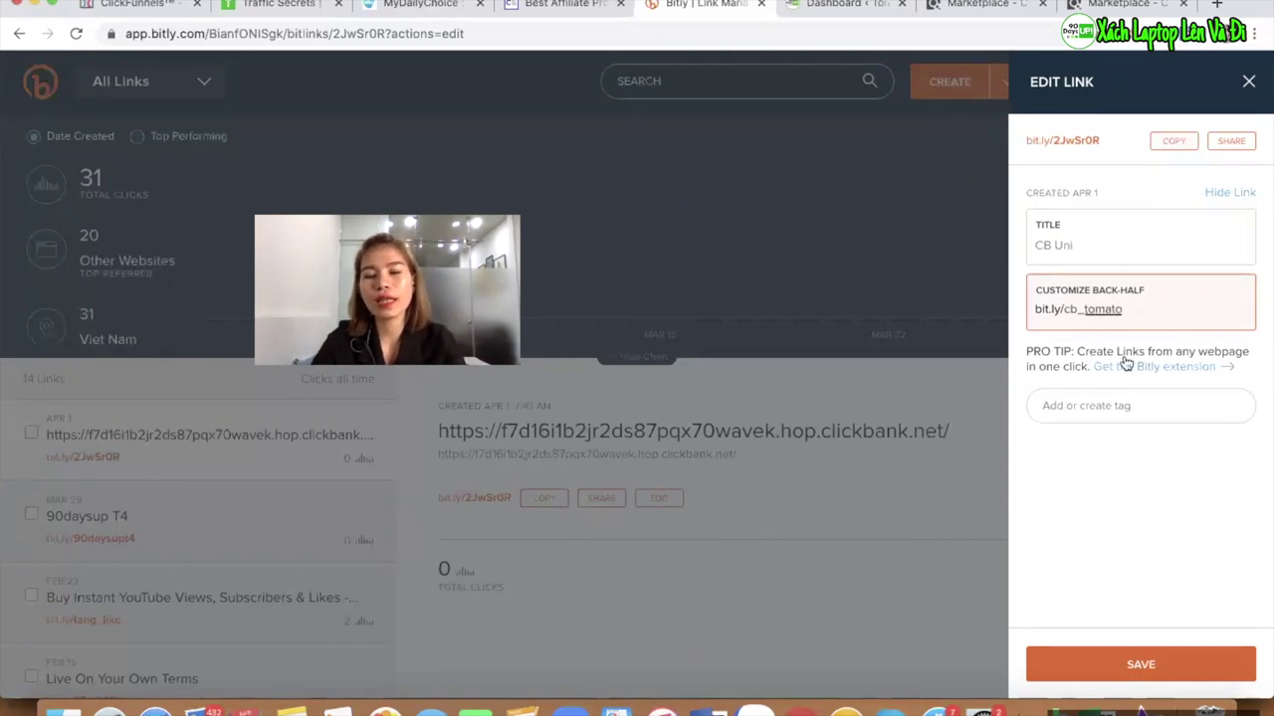
{"action": "left_click", "coordinate": [1120, 514]}
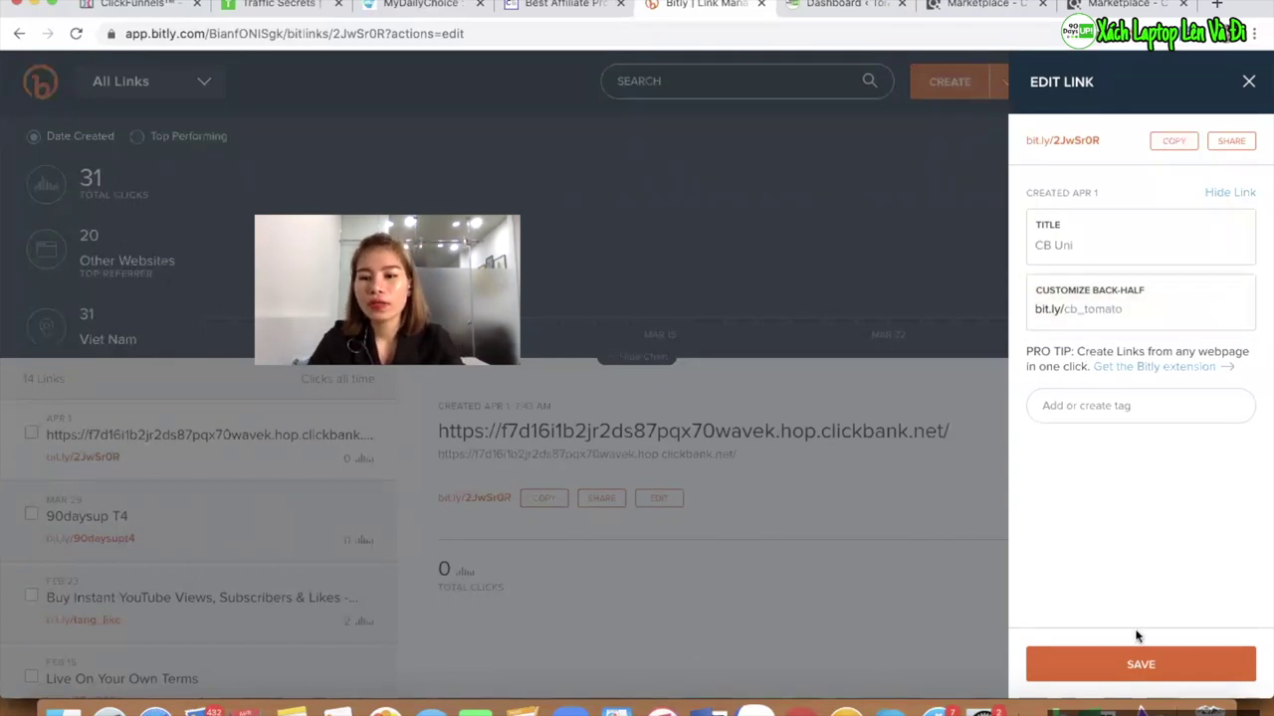
{"action": "left_click", "coordinate": [1137, 659]}
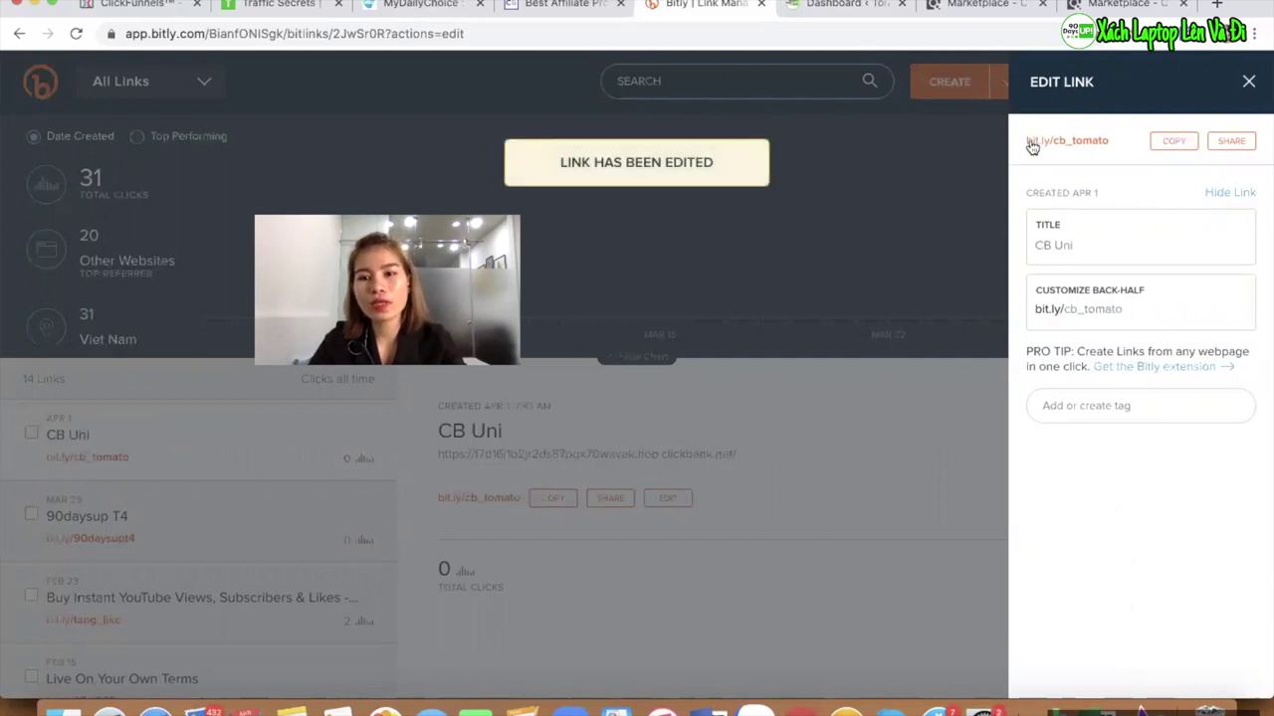
- Load bit.ly/cb_tomato in a new tab and check the affiliate hop parameter in the destination page's URL
{"action": "left_click", "coordinate": [1088, 142]}
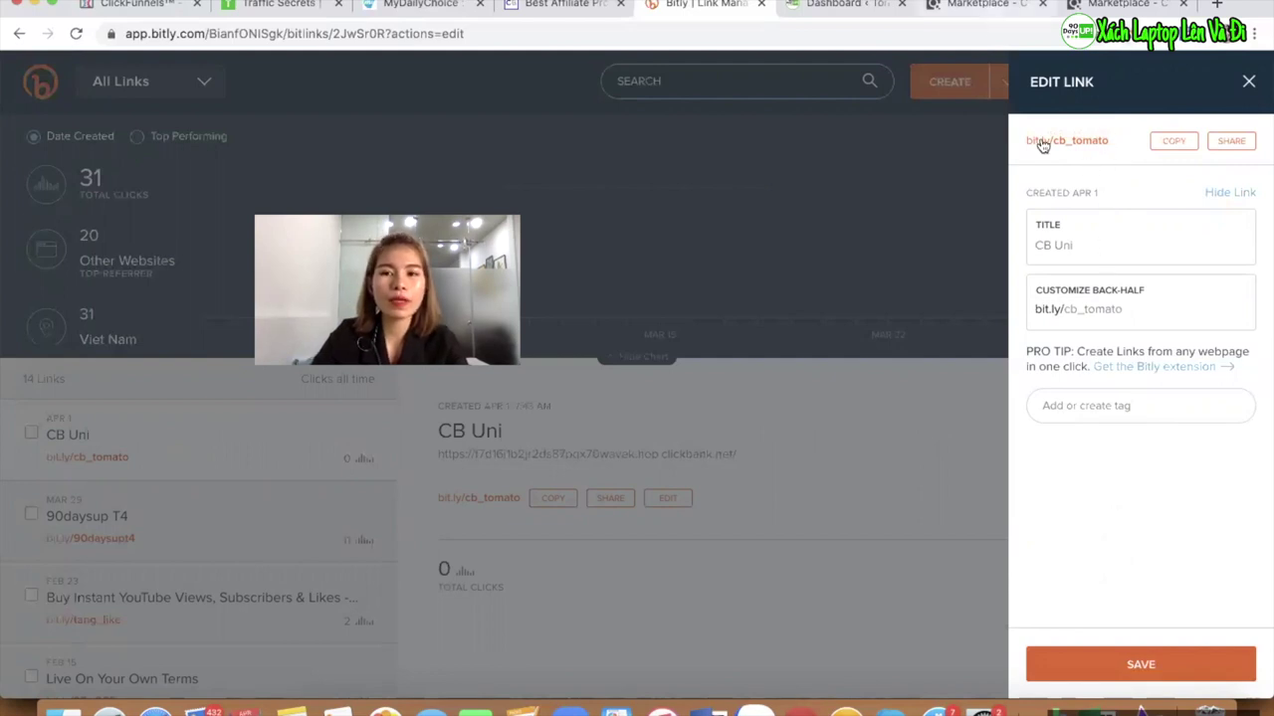
{"action": "left_click", "coordinate": [1218, 6]}
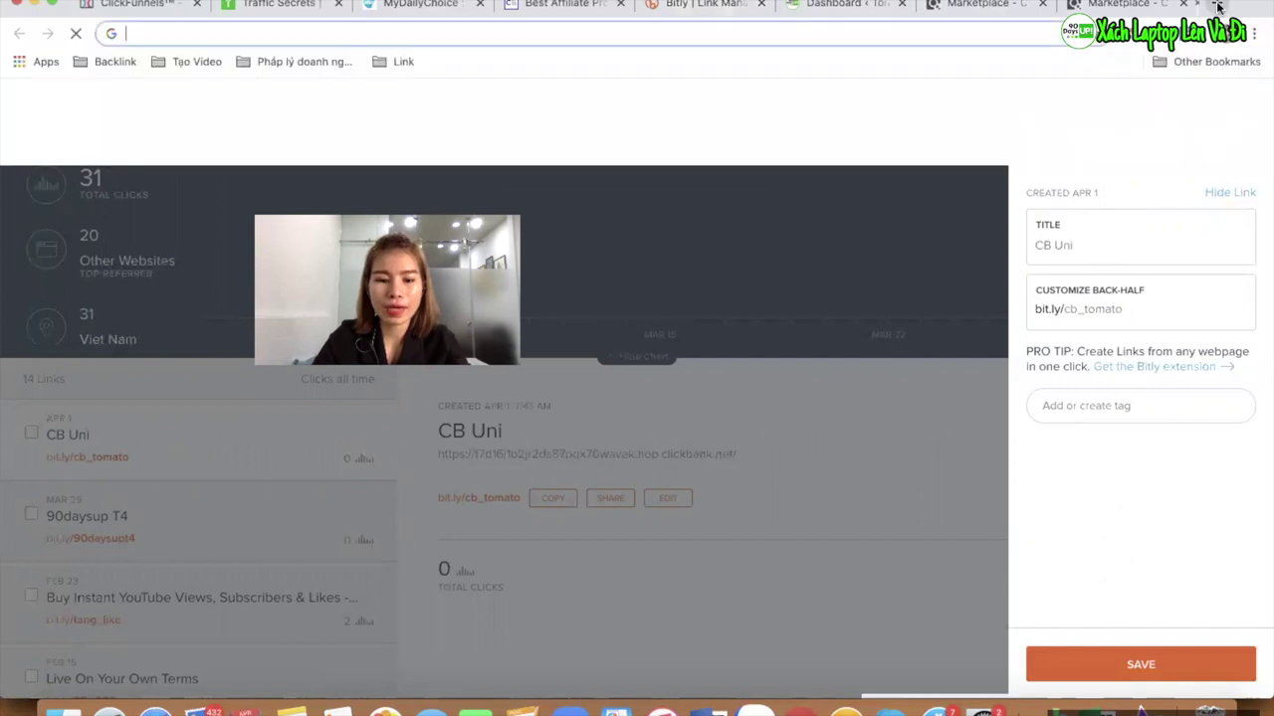
{"action": "type", "text": "bit.ly/cb_tomato"}
{"action": "key", "text": "Return"}
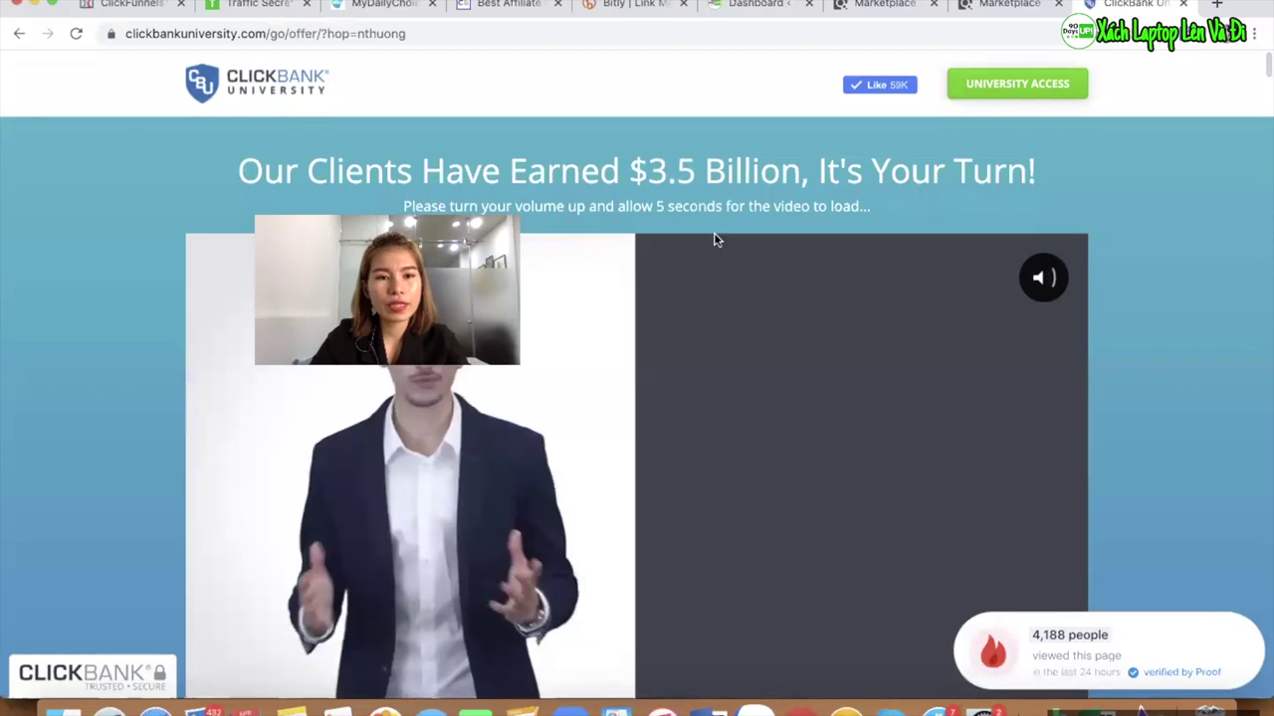
{"action": "left_click", "coordinate": [368, 34]}
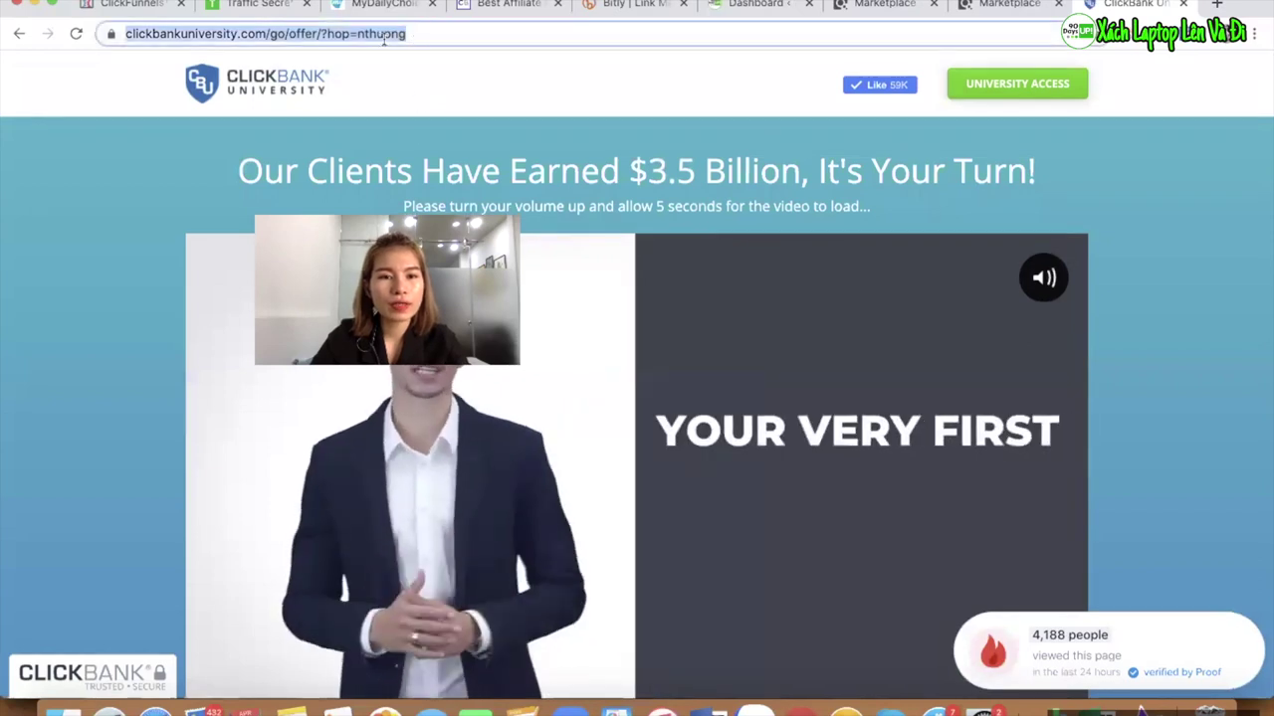
{"action": "key", "text": "Right"}
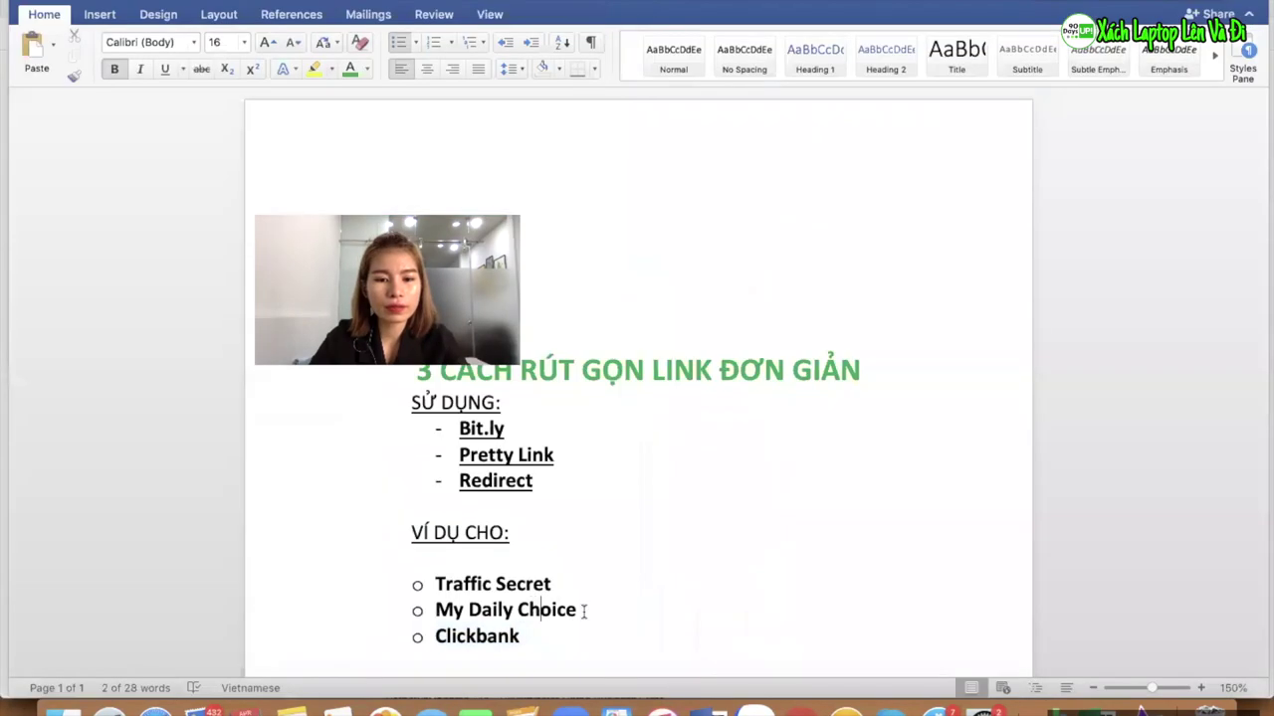
- Highlight "My Daily Choice" in the Word outline, then switch to the MyDailyChoice websites page in Chrome
{"action": "left_click_drag", "start_coordinate": [587, 610], "coordinate": [447, 616]}
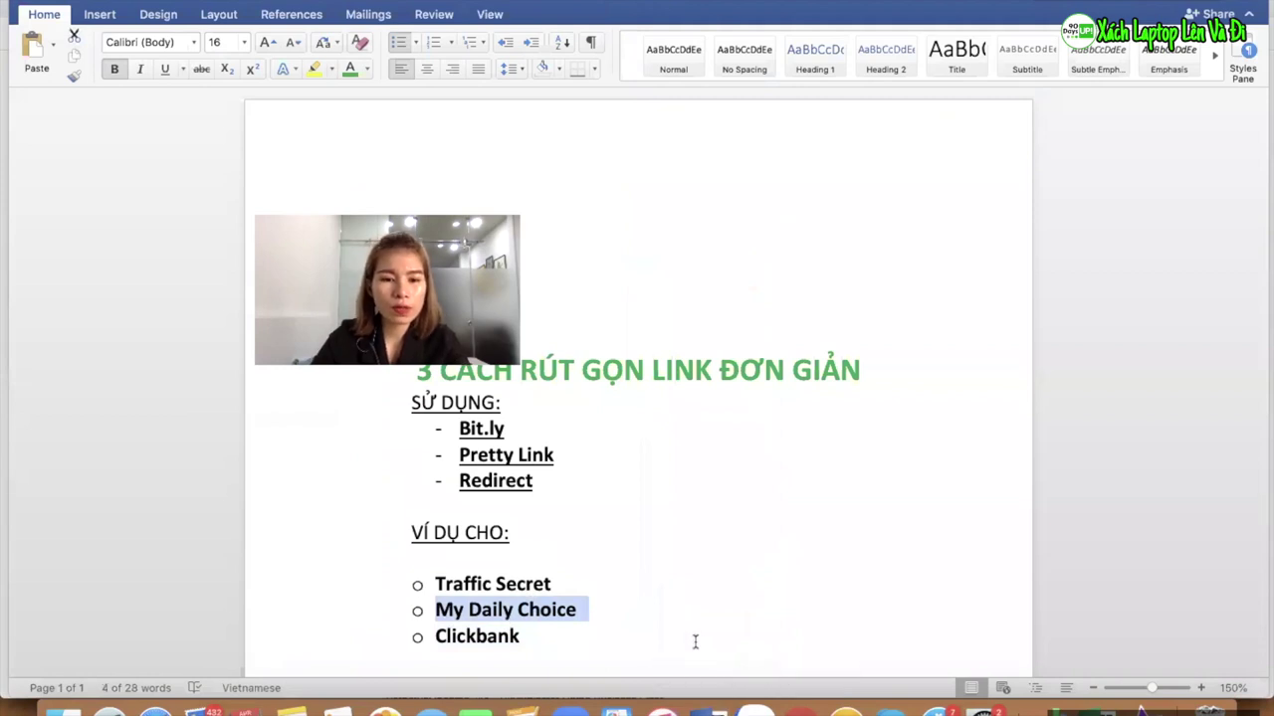
{"action": "left_click", "coordinate": [801, 708]}
{"action": "left_click", "coordinate": [423, 5]}
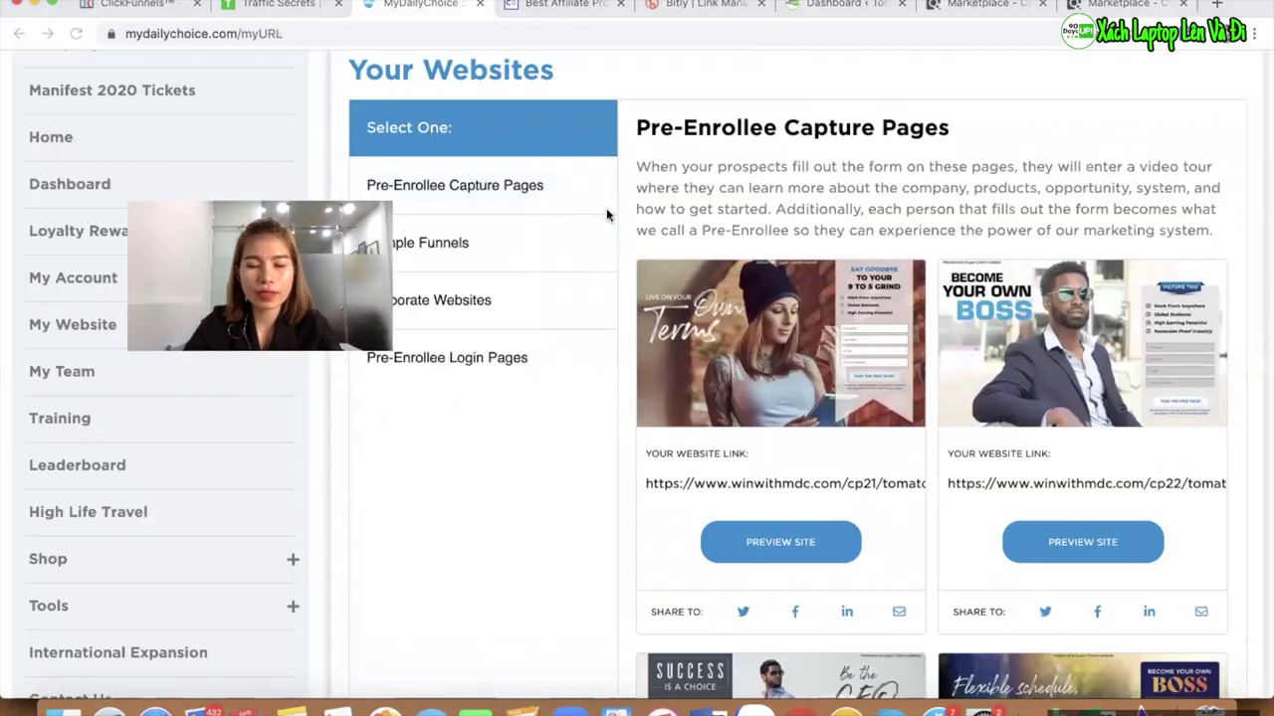
- Preview the first Pre-Enrollee capture page, "Live On Your Own Terms", and copy its URL
{"action": "scroll", "coordinate": [940, 344], "scroll_direction": "up", "scroll_amount": 2}
{"action": "scroll", "coordinate": [795, 459], "scroll_direction": "down", "scroll_amount": 5}
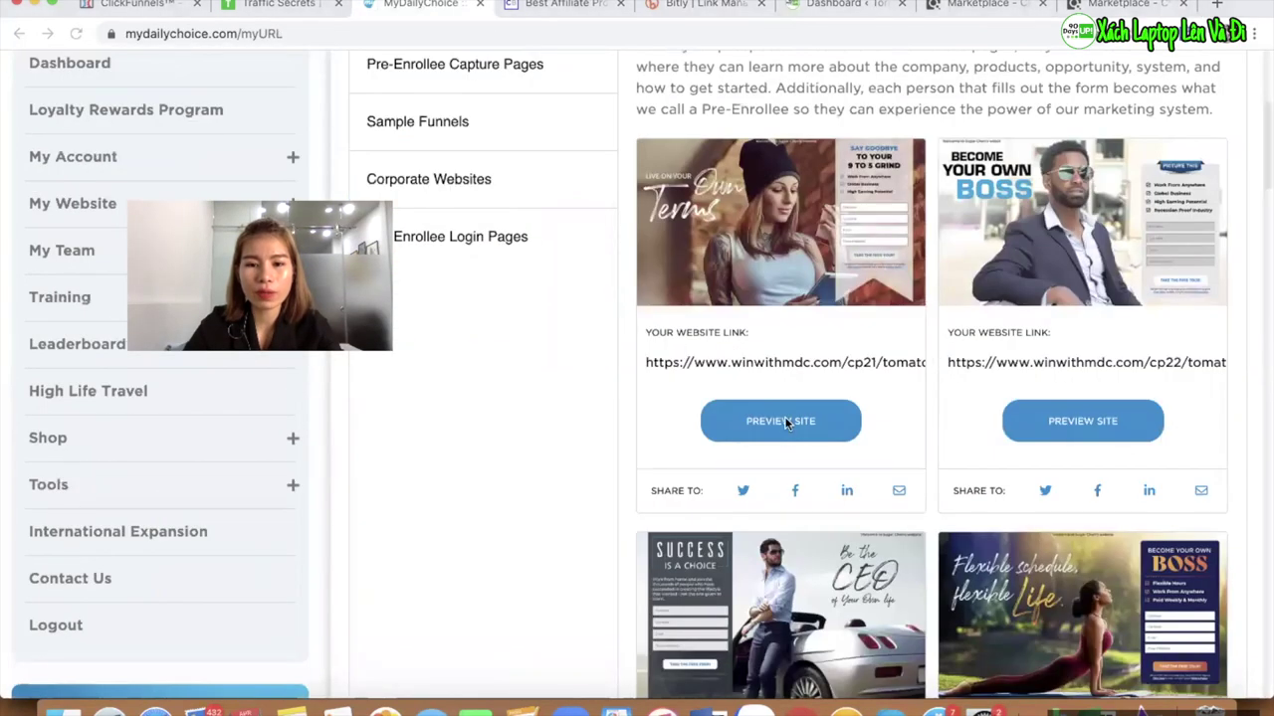
{"action": "left_click", "coordinate": [782, 421]}
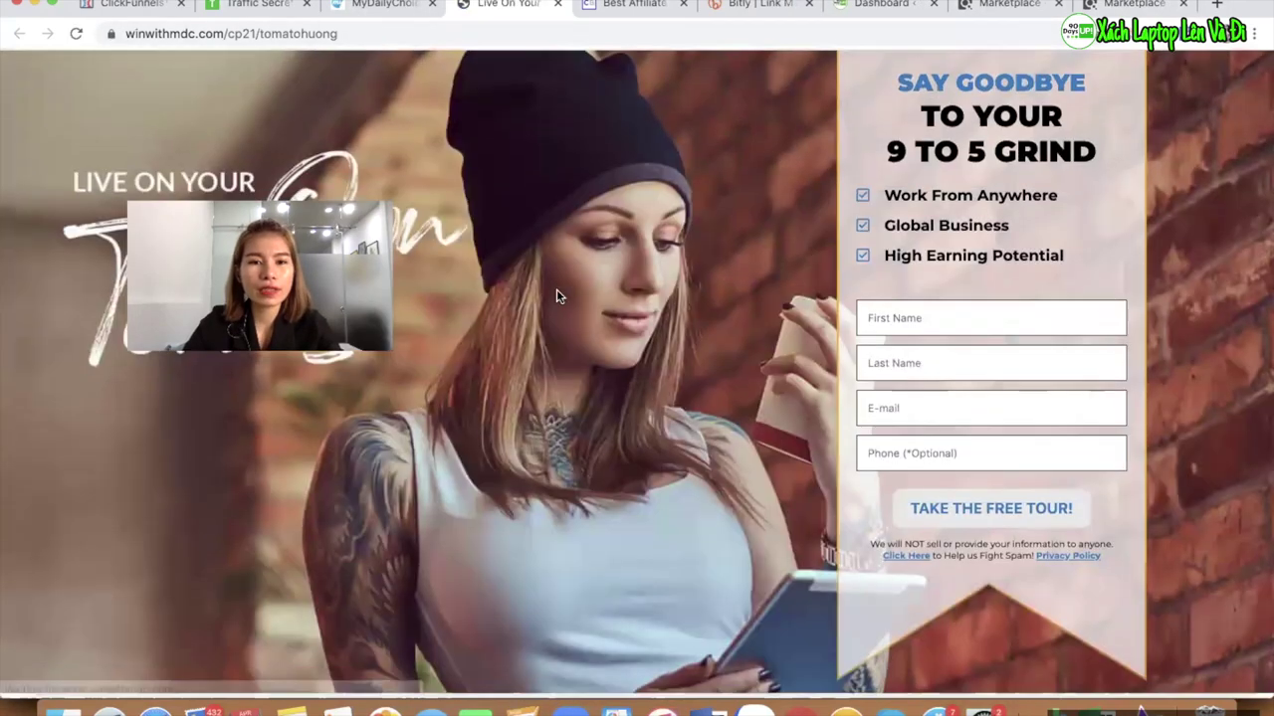
{"action": "left_click", "coordinate": [361, 37]}
{"action": "key", "text": "super+c"}
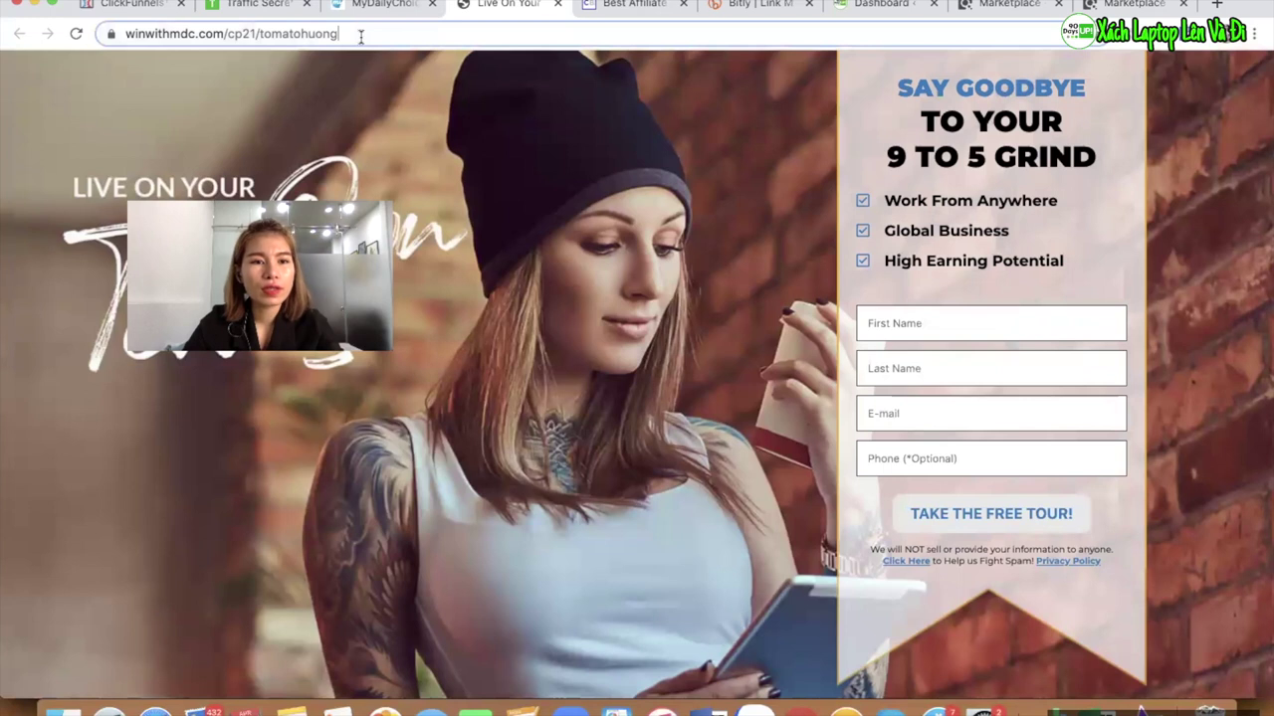
- Create a bit.ly short link in Bitly from the copied MyDailyChoice capture page URL
{"action": "left_click", "coordinate": [758, 6]}
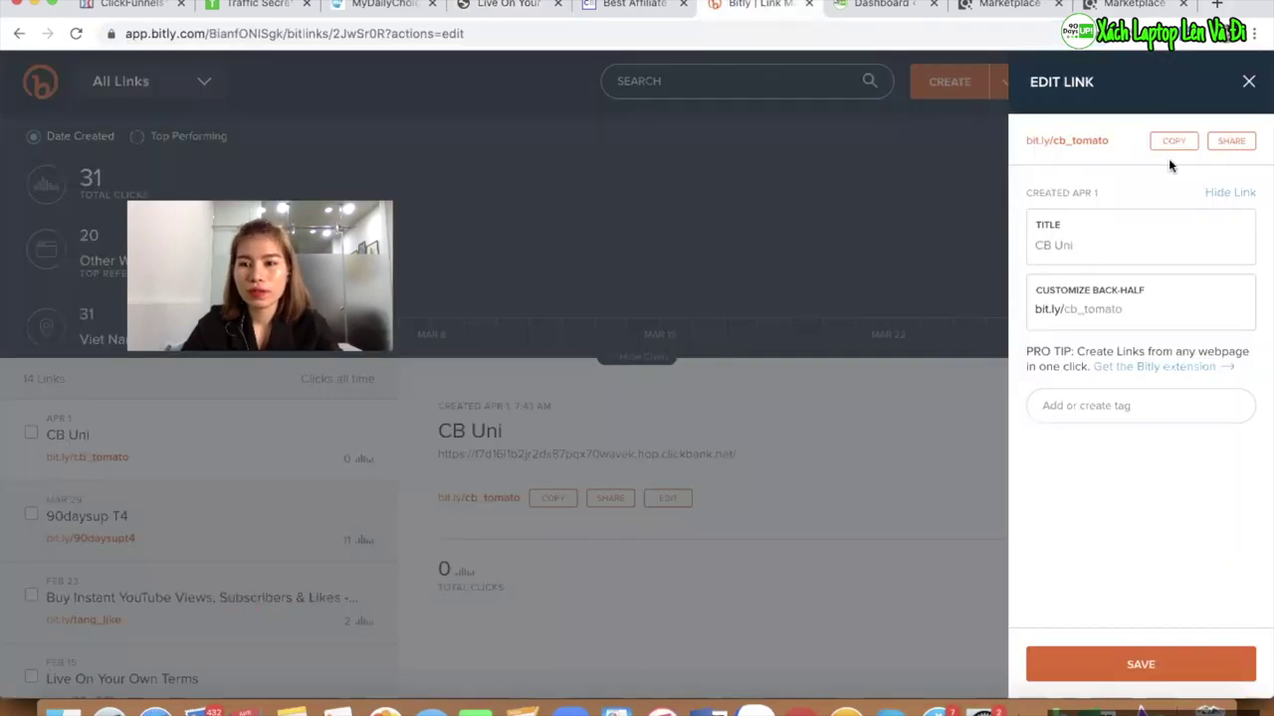
{"action": "left_click", "coordinate": [895, 537]}
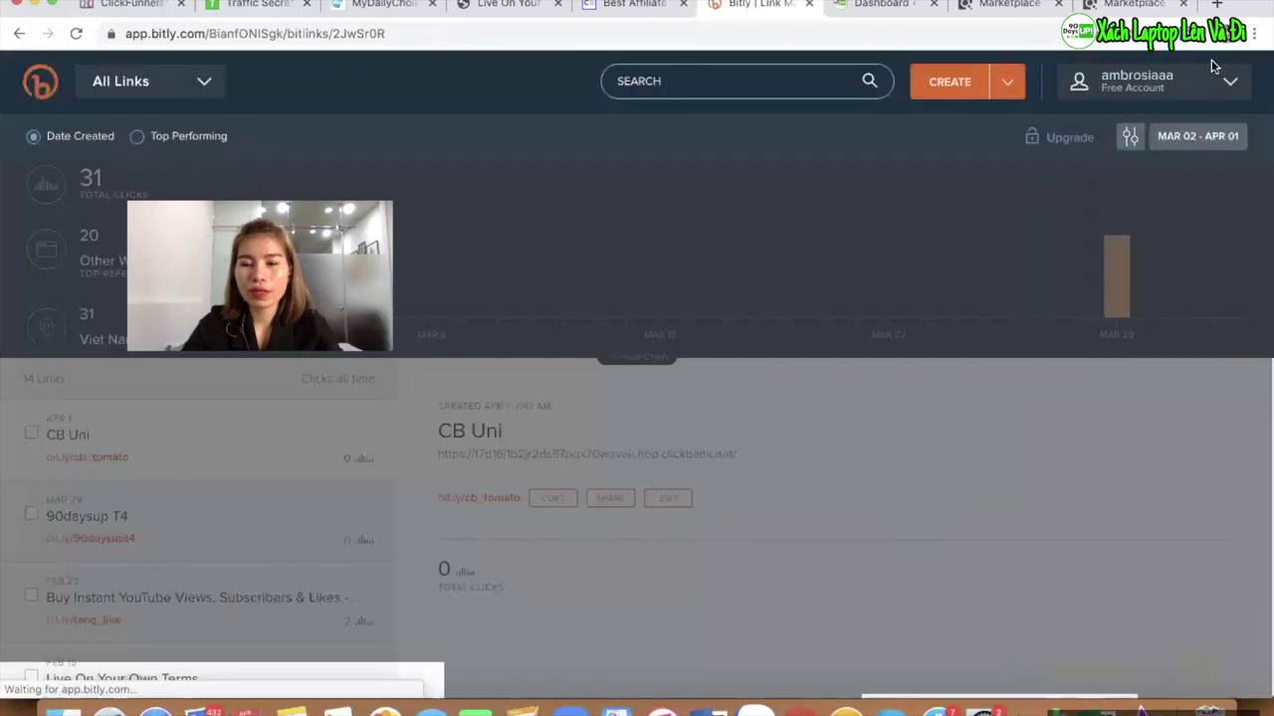
{"action": "left_click", "coordinate": [966, 86]}
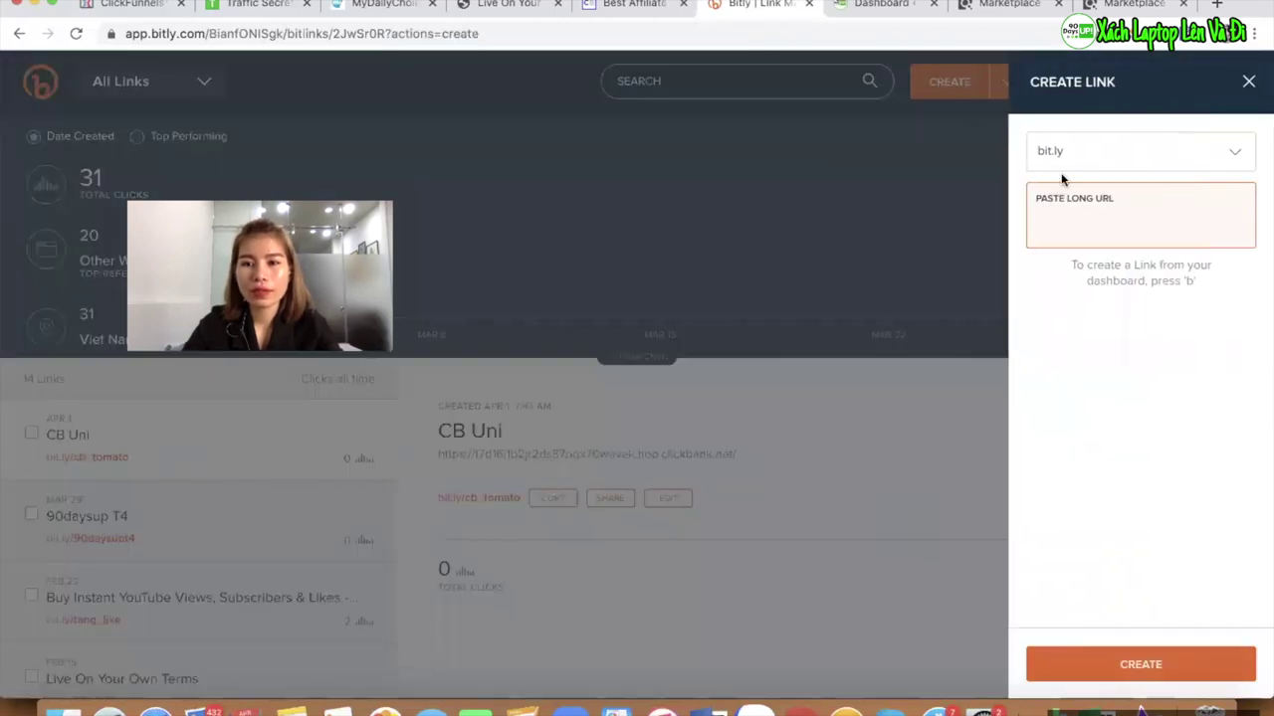
{"action": "key", "text": "super+v"}
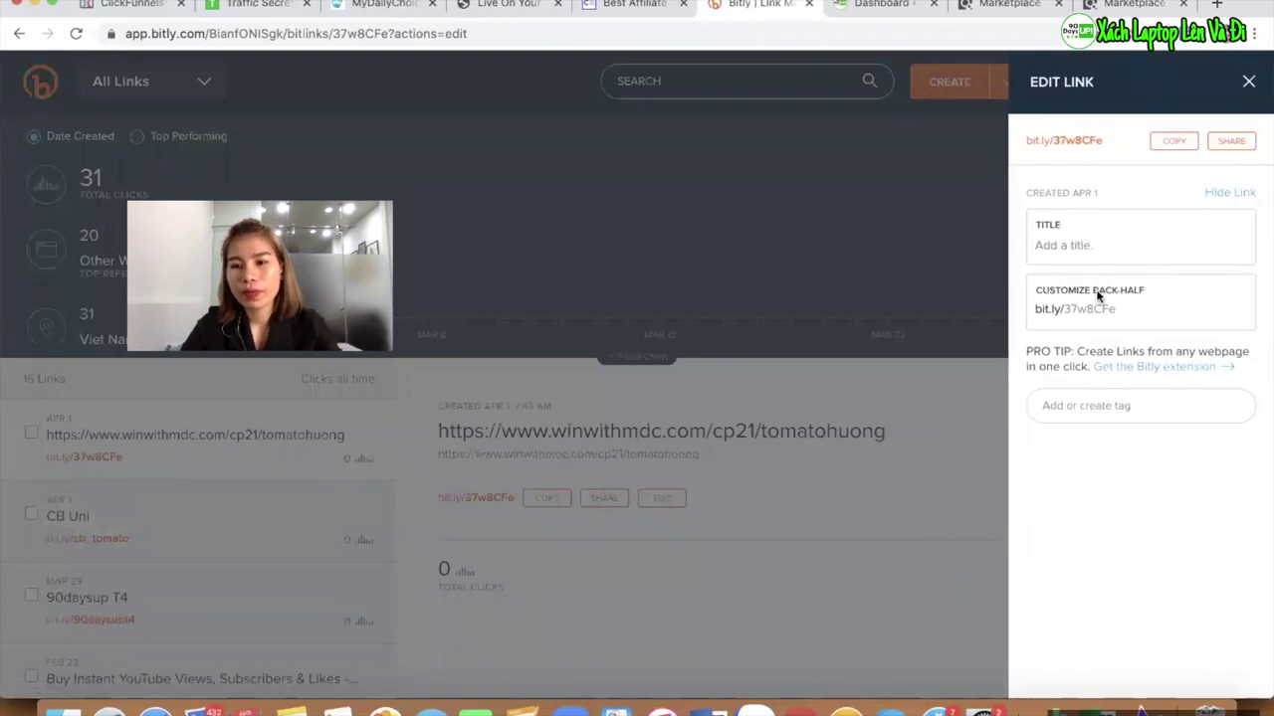
- Title the new link MDC plus the owner's first name, customize its back-half as mdcvn, and save
{"action": "left_click", "coordinate": [1082, 259]}
{"action": "type", "text": "MDC Huong"}
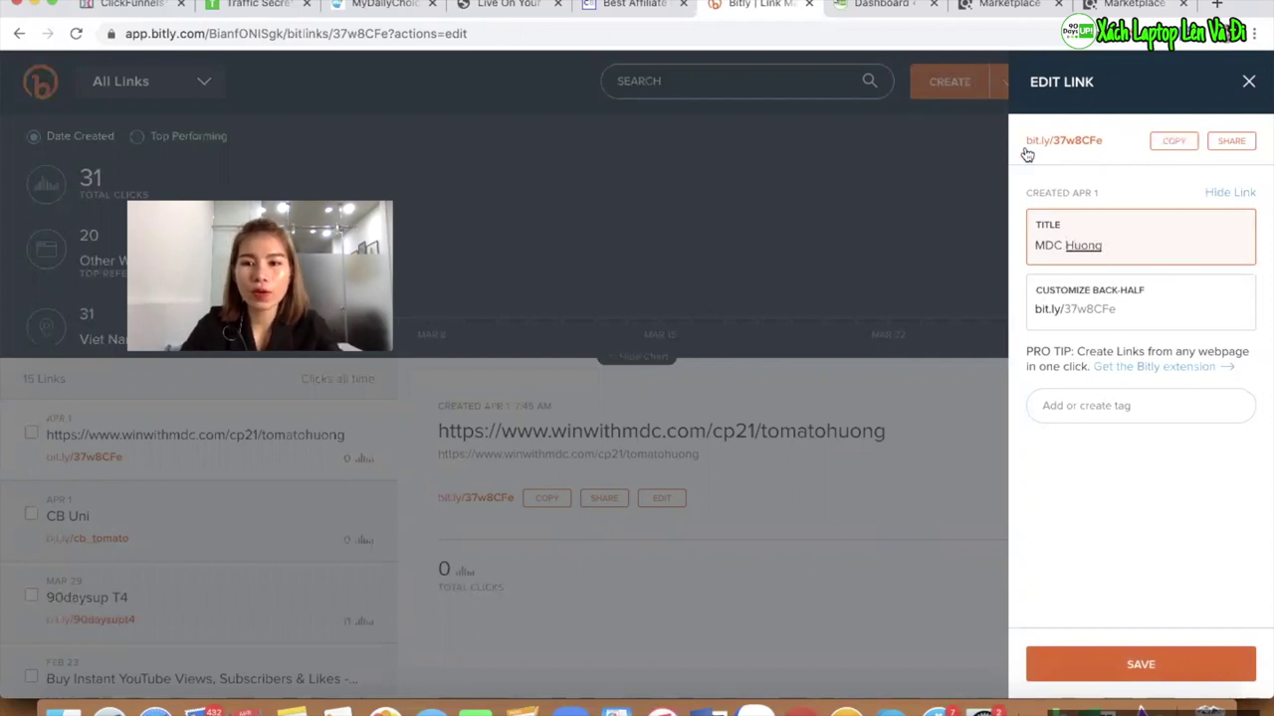
{"action": "left_click_drag", "start_coordinate": [1118, 308], "coordinate": [1063, 309]}
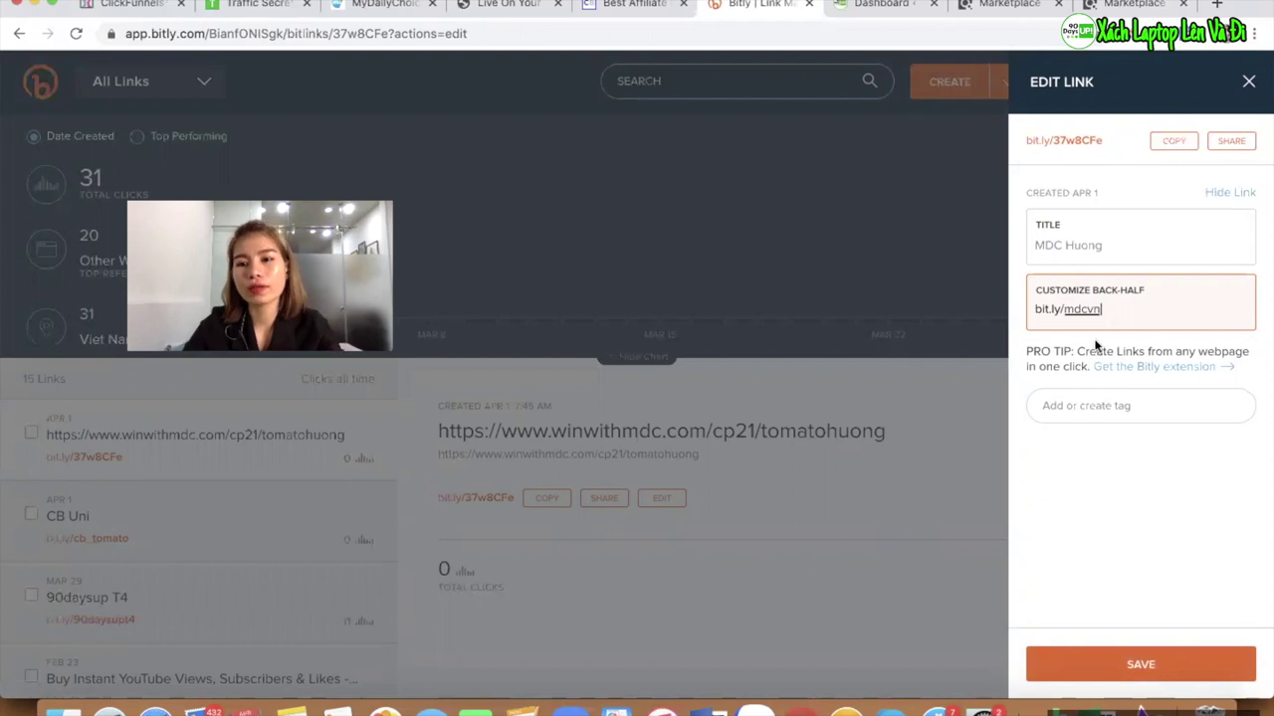
{"action": "left_click", "coordinate": [1161, 649]}
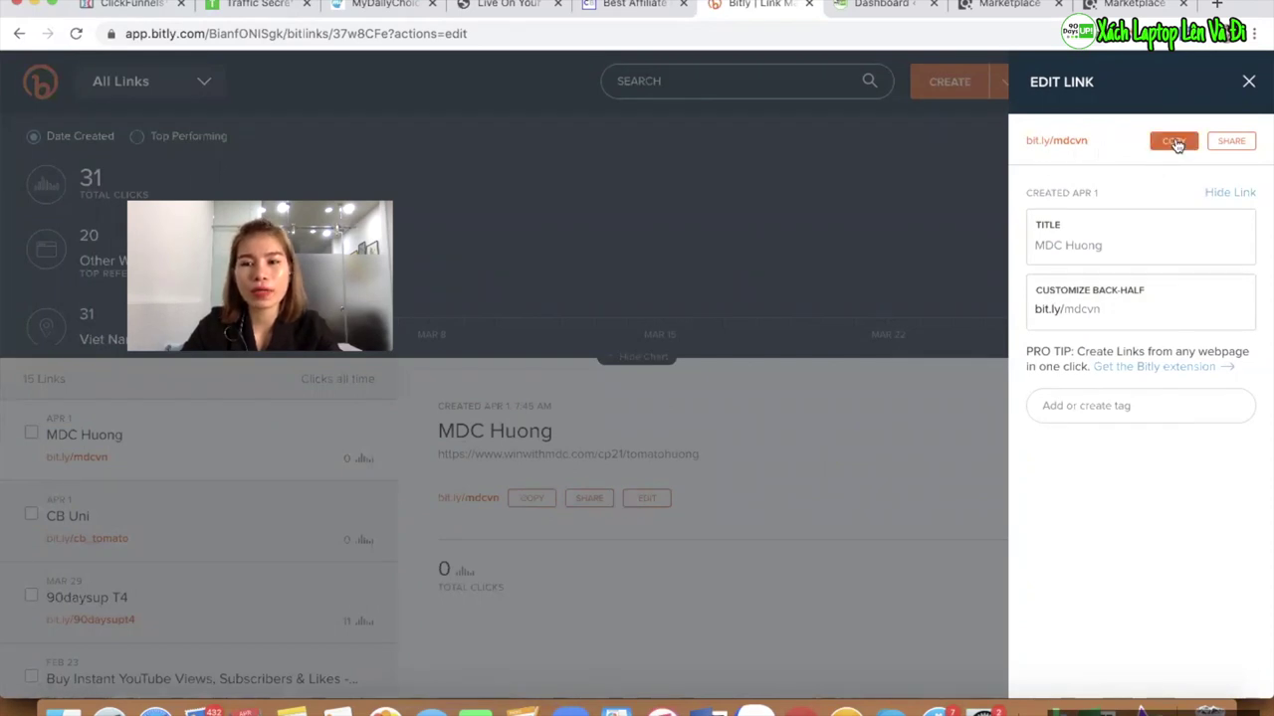
- Try to change the MDC link's custom back-half to mdc
{"action": "left_click", "coordinate": [1115, 309]}
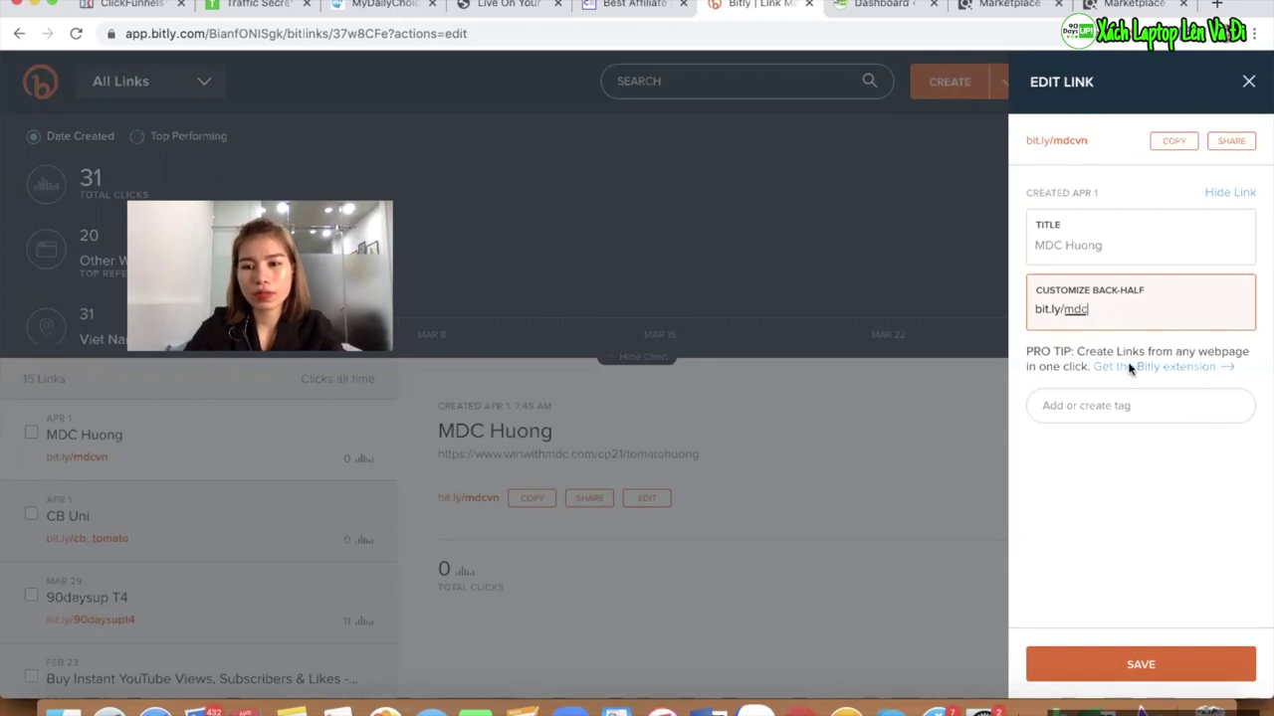
{"action": "left_click", "coordinate": [1157, 674]}
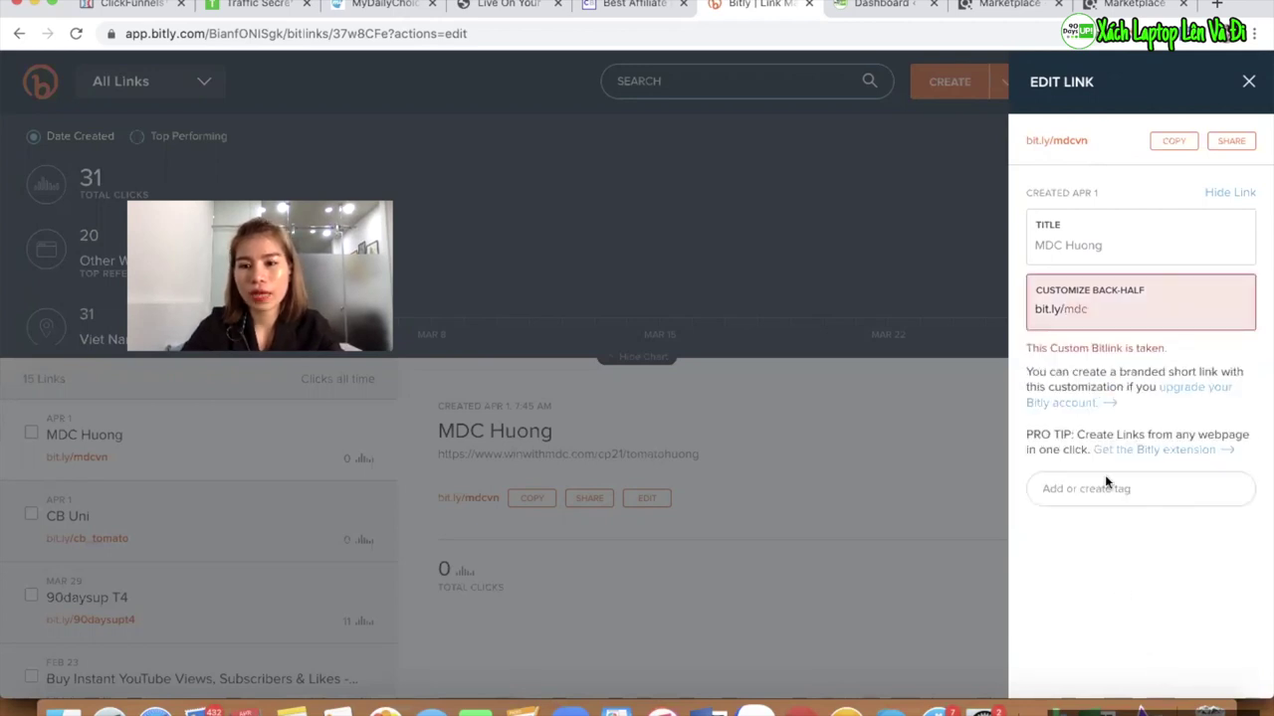
{"action": "left_click", "coordinate": [1089, 308]}
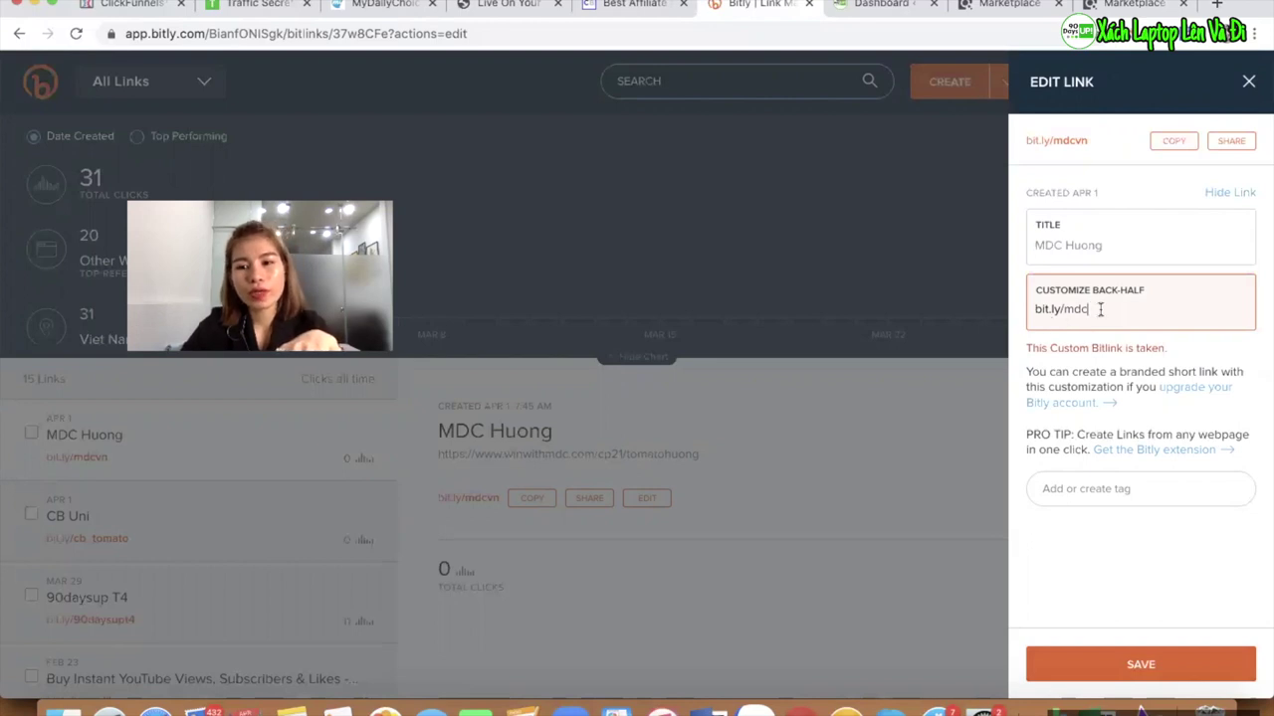
{"action": "left_click", "coordinate": [1064, 308]}
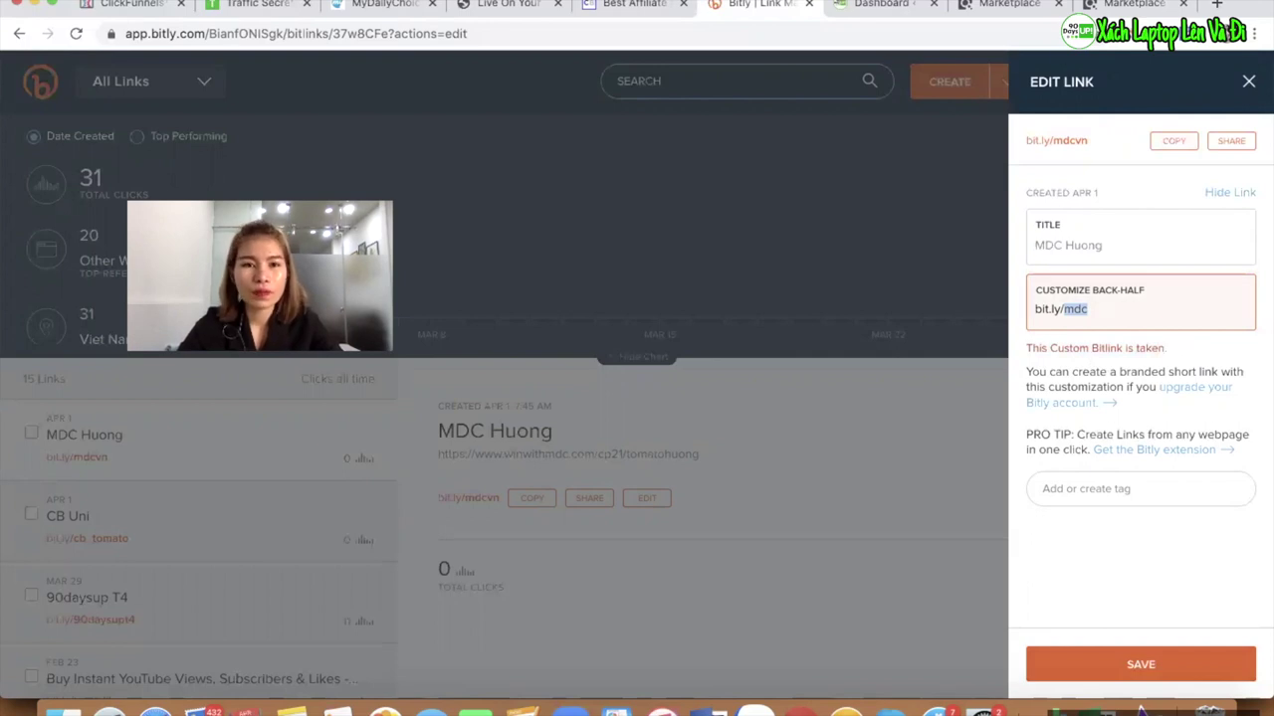
- Switch to the Word outline, highlight "Traffic Secret", and return to Chrome's Traffic Secrets affiliate page
{"action": "left_click", "coordinate": [708, 710]}
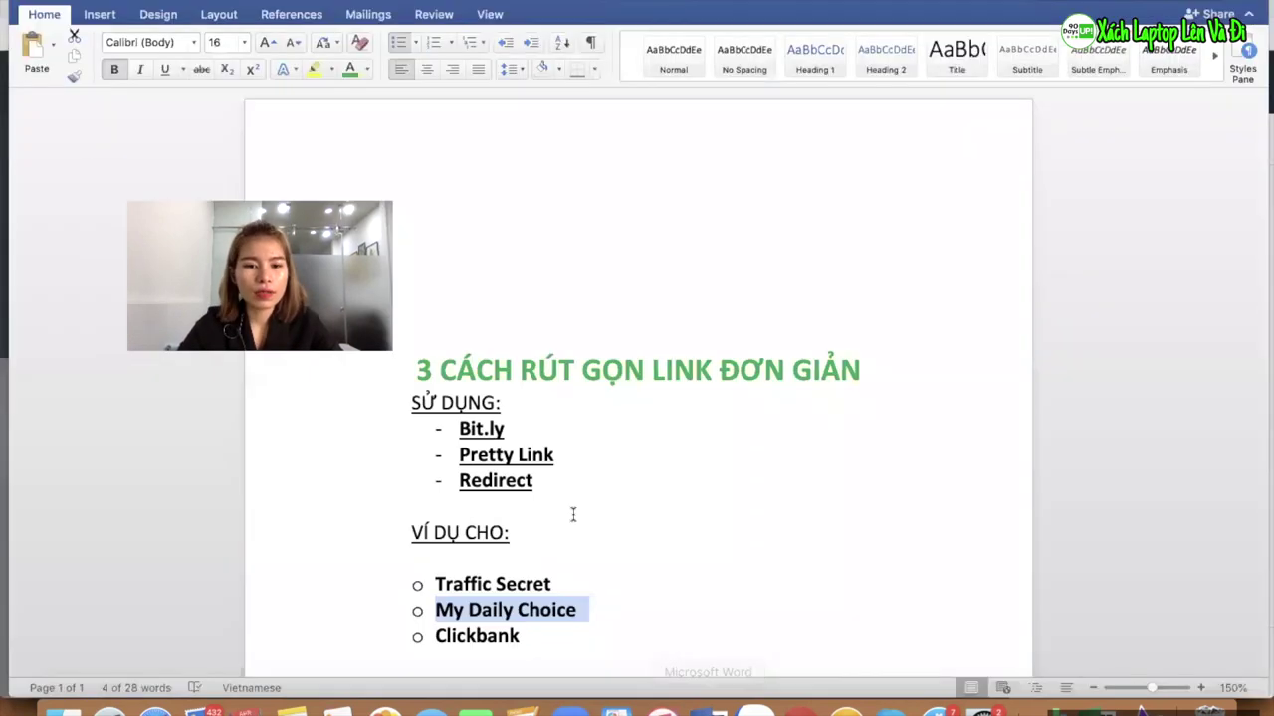
{"action": "triple_click", "coordinate": [534, 585]}
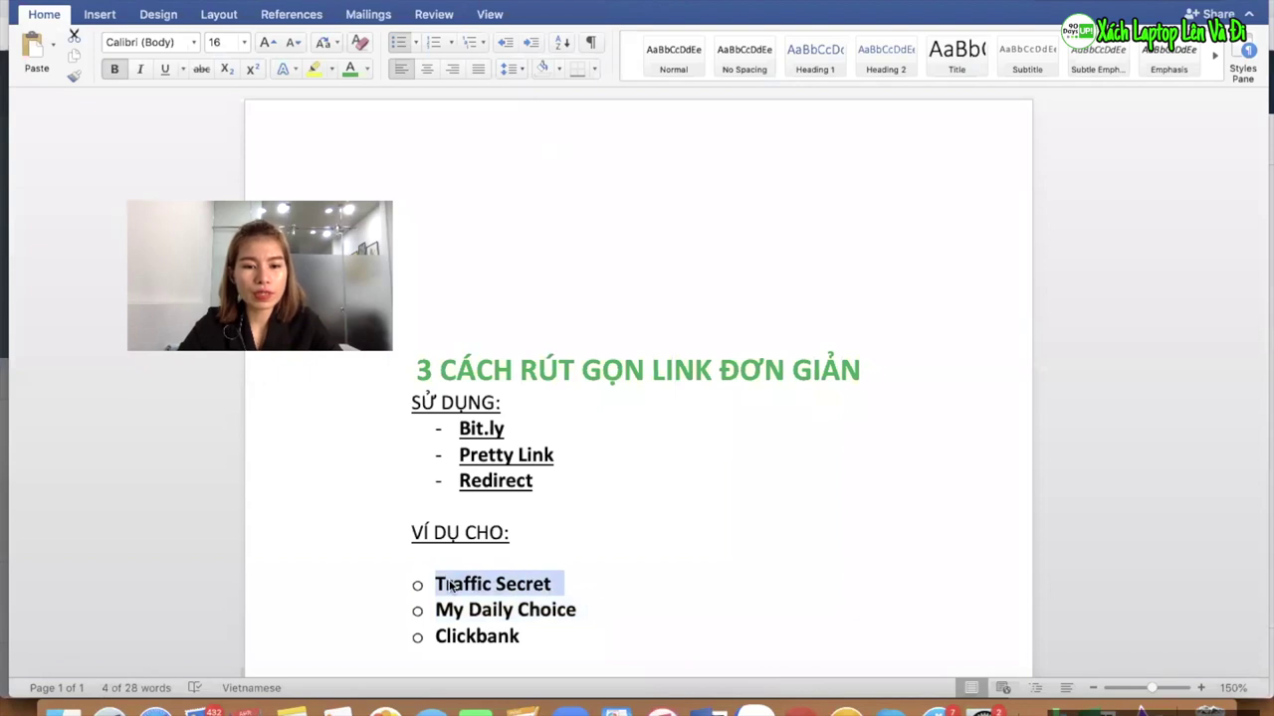
{"action": "left_click", "coordinate": [450, 584]}
{"action": "left_click", "coordinate": [801, 710]}
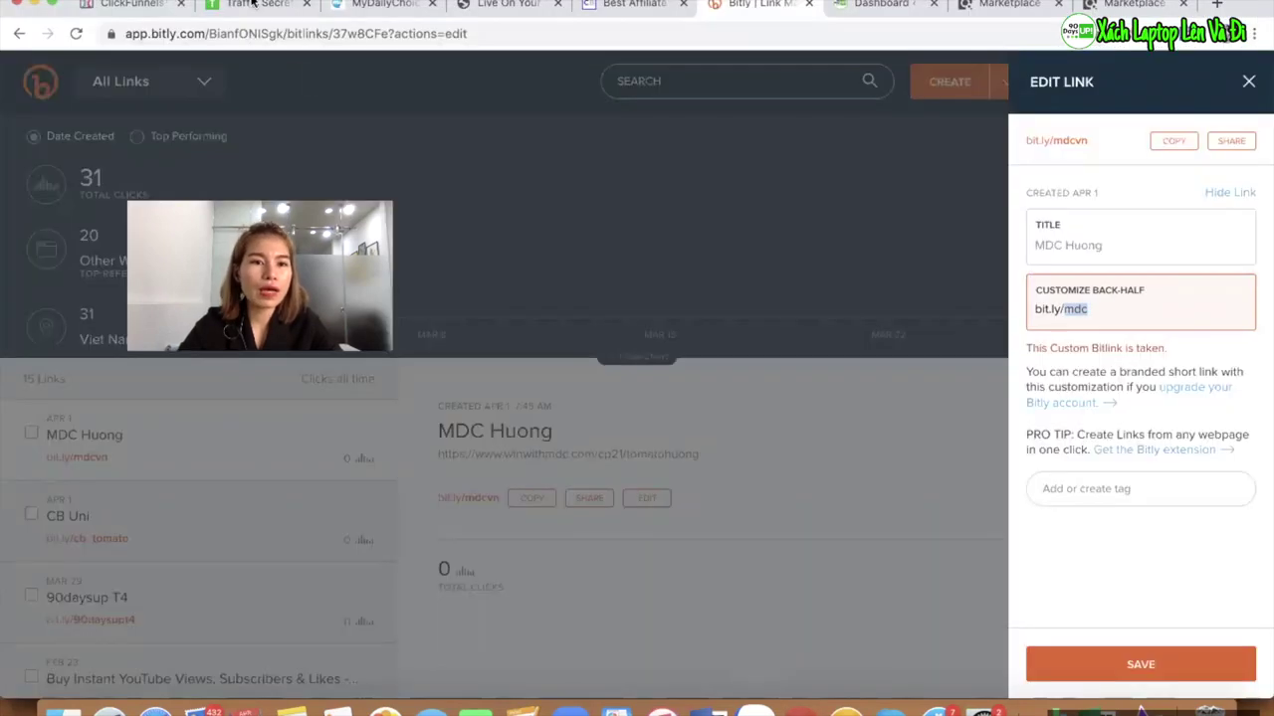
{"action": "left_click", "coordinate": [257, 8]}
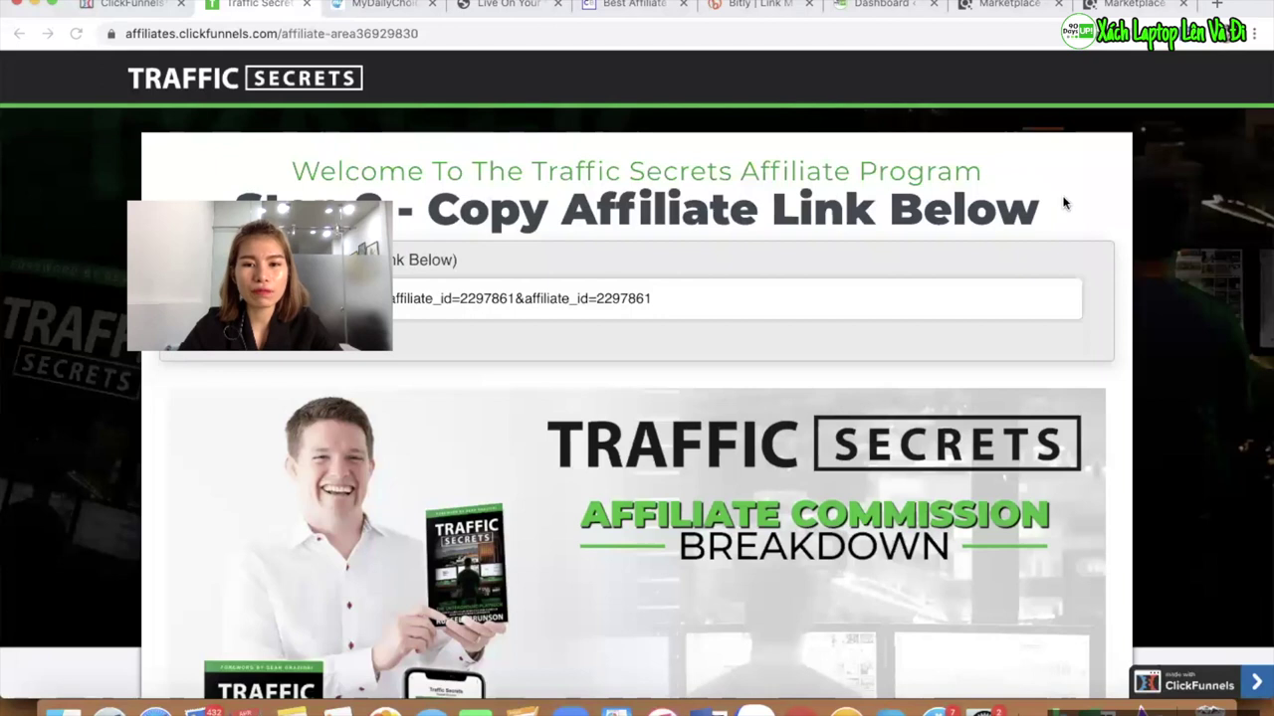
- Copy the default affiliate link from the Traffic Secrets affiliate page
{"action": "scroll", "coordinate": [468, 494], "scroll_direction": "down", "scroll_amount": 2}
{"action": "scroll", "coordinate": [517, 447], "scroll_direction": "up", "scroll_amount": 2}
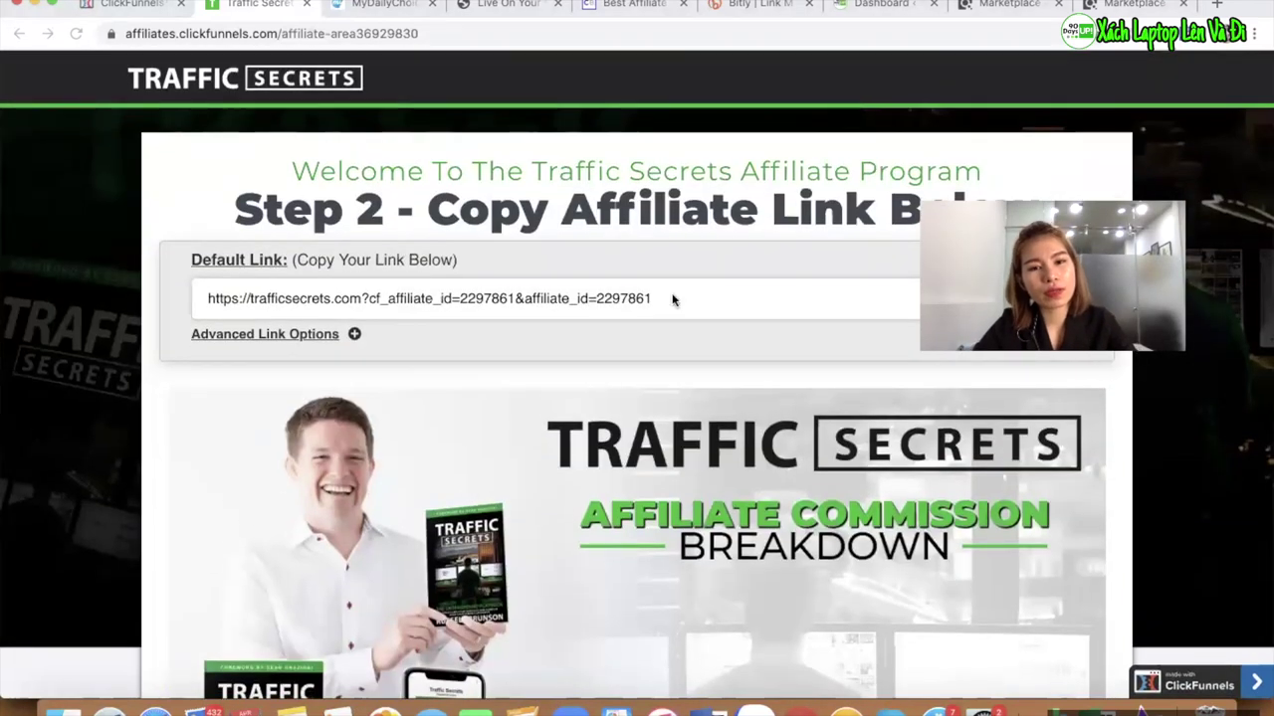
{"action": "left_click", "coordinate": [687, 297]}
{"action": "left_click", "coordinate": [701, 295]}
{"action": "key", "text": "super+c"}
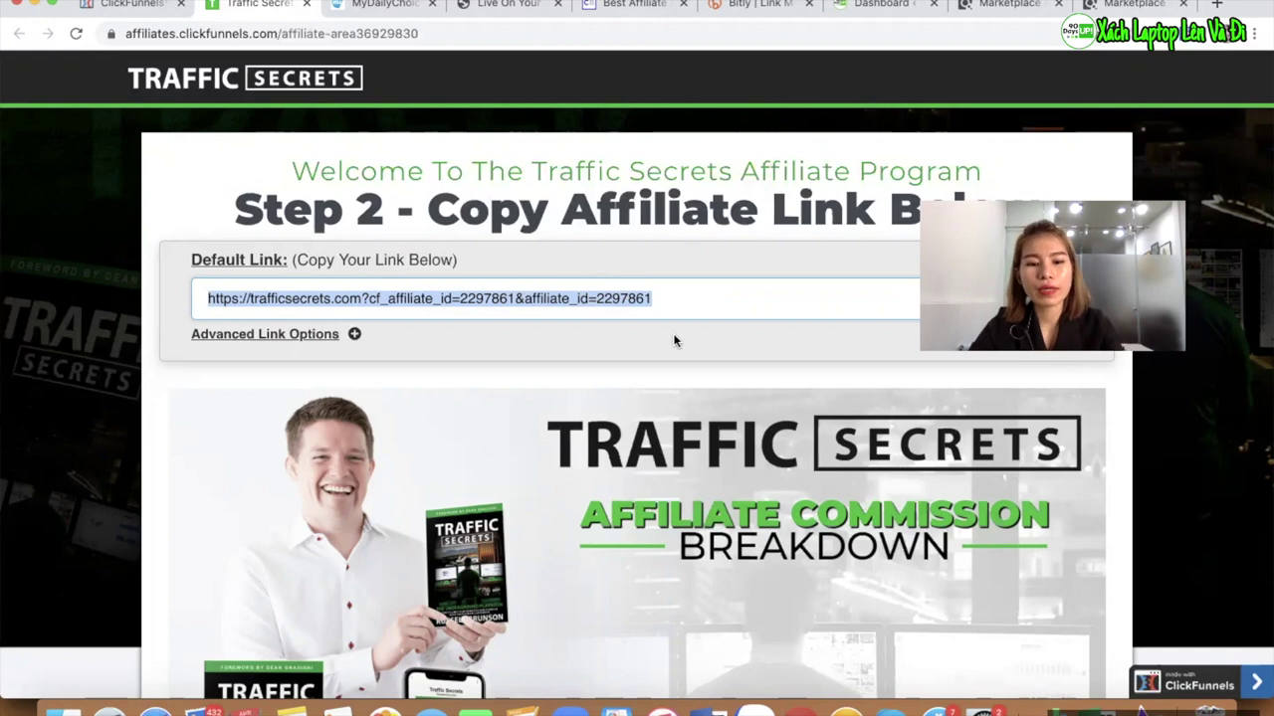
- Return to Bitly, discard the open MDC link edit, and create a short link from the copied Traffic Secrets affiliate URL
{"action": "left_click", "coordinate": [761, 5]}
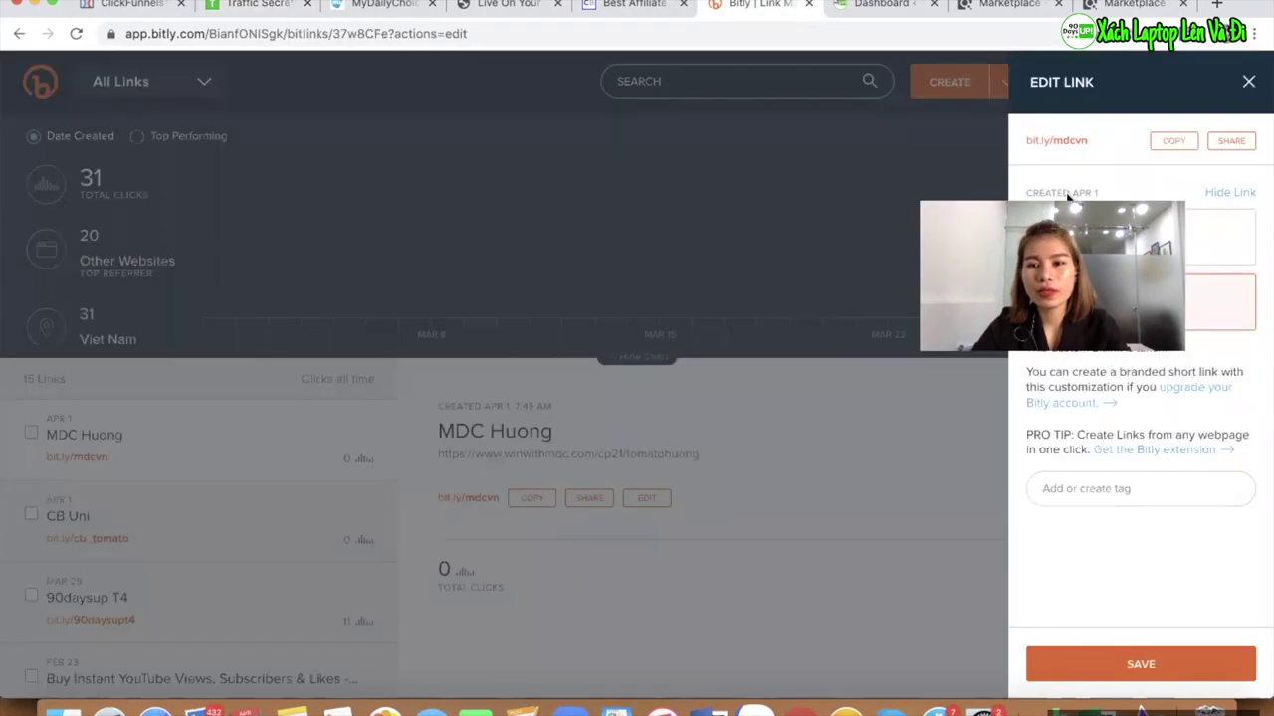
{"action": "left_click", "coordinate": [1250, 83]}
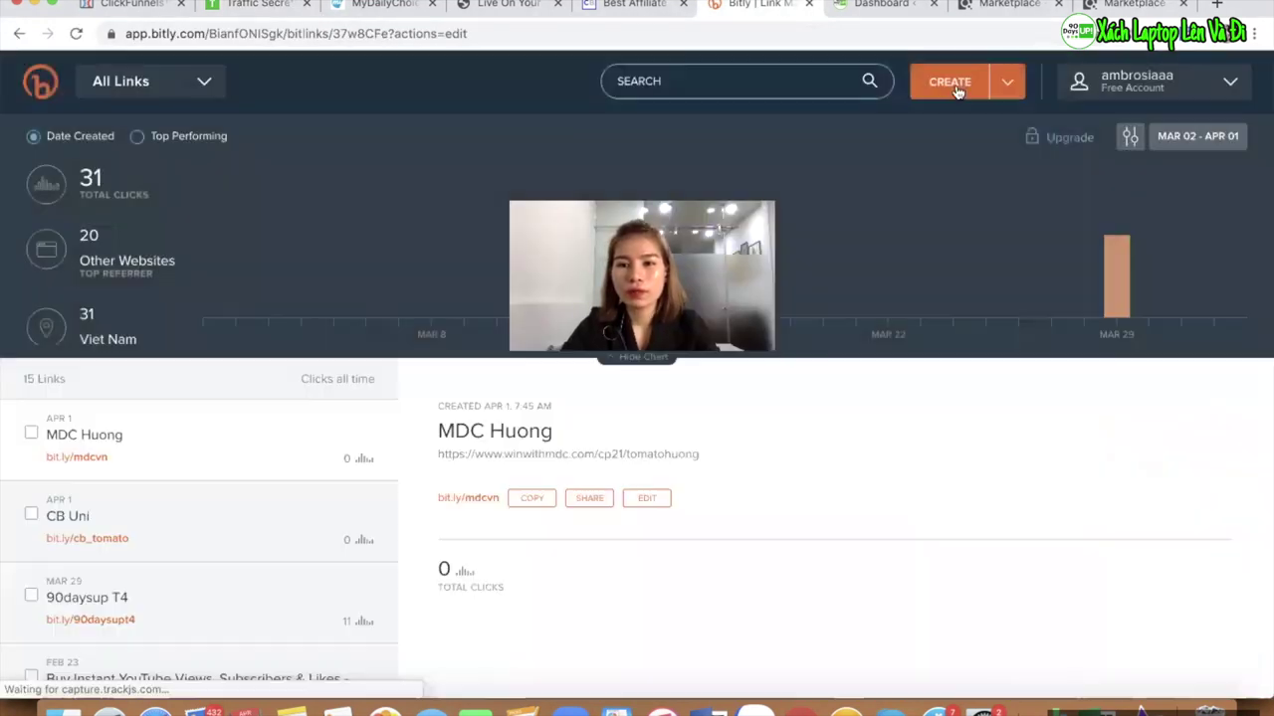
{"action": "left_click", "coordinate": [949, 84]}
{"action": "key", "text": "super+v"}
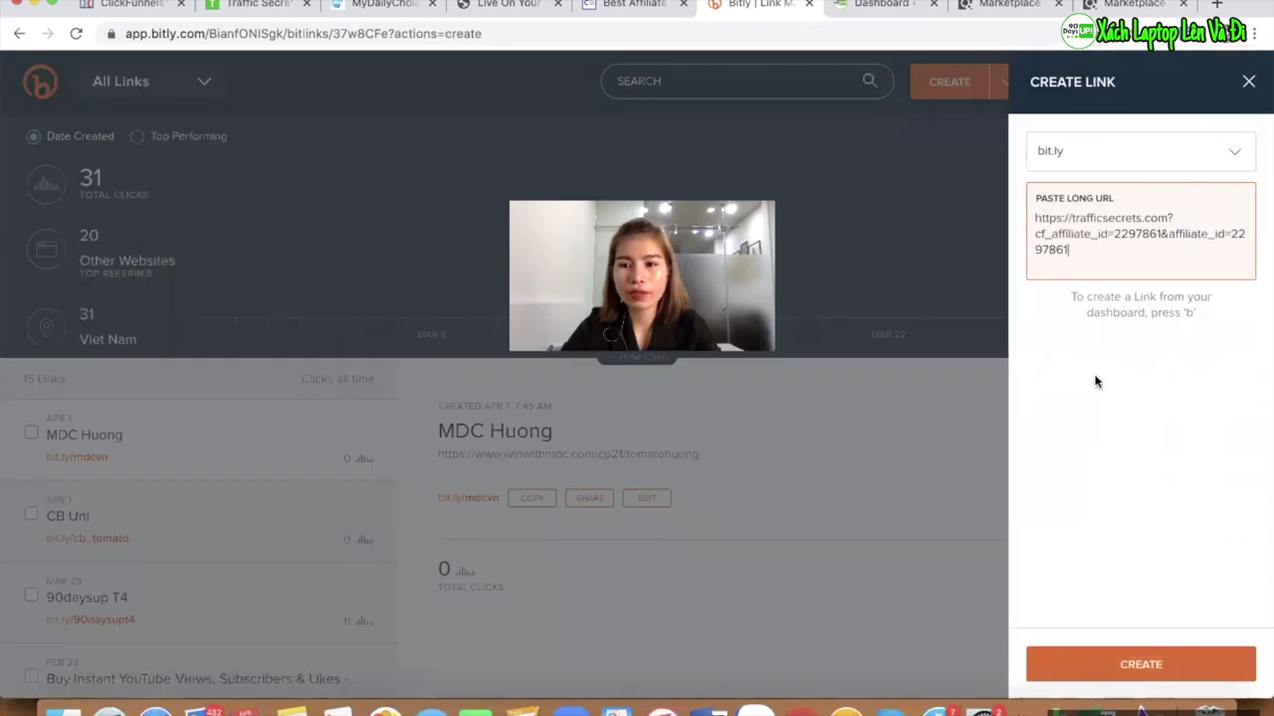
{"action": "key", "text": "Return"}
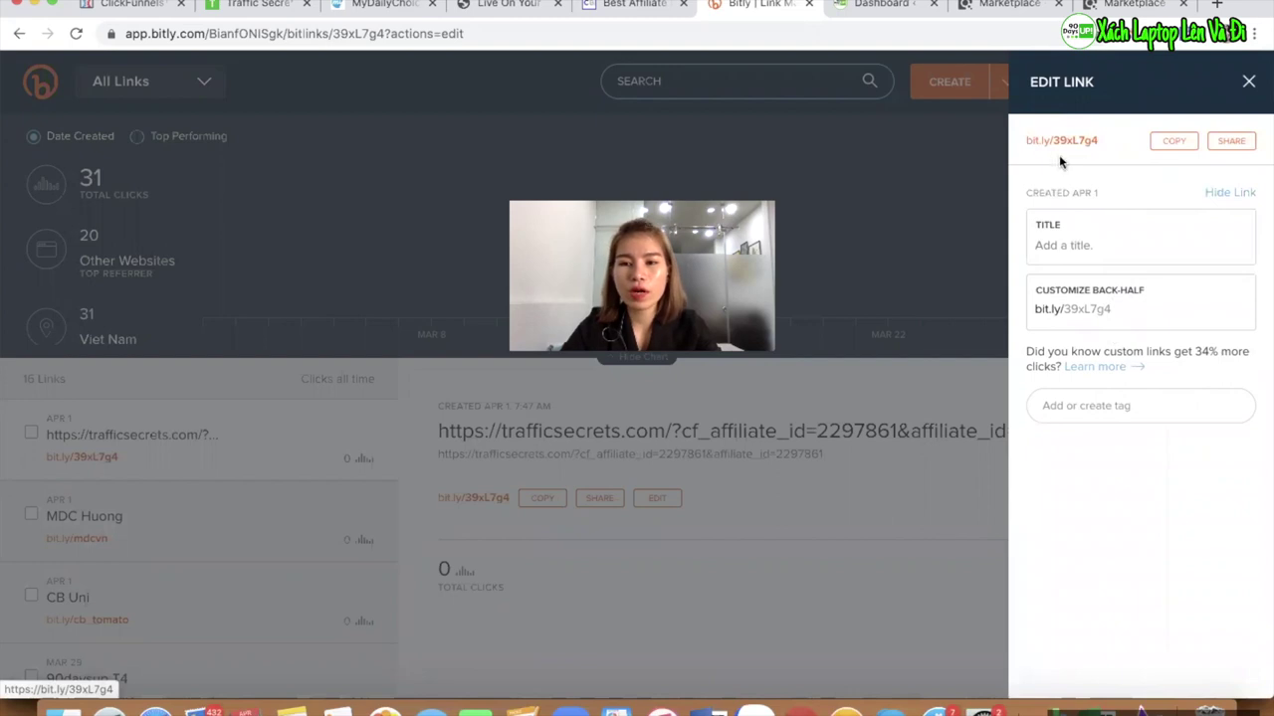
- Customize the new Traffic Secrets link's back-half as traffictomato and save it
{"action": "double_click", "coordinate": [1095, 309]}
{"action": "type", "text": "traffictomato"}
{"action": "key", "text": "Return"}
- Copy the shortened Traffic Secrets link and open it in a new browser tab to test it
{"action": "left_click", "coordinate": [1173, 141]}
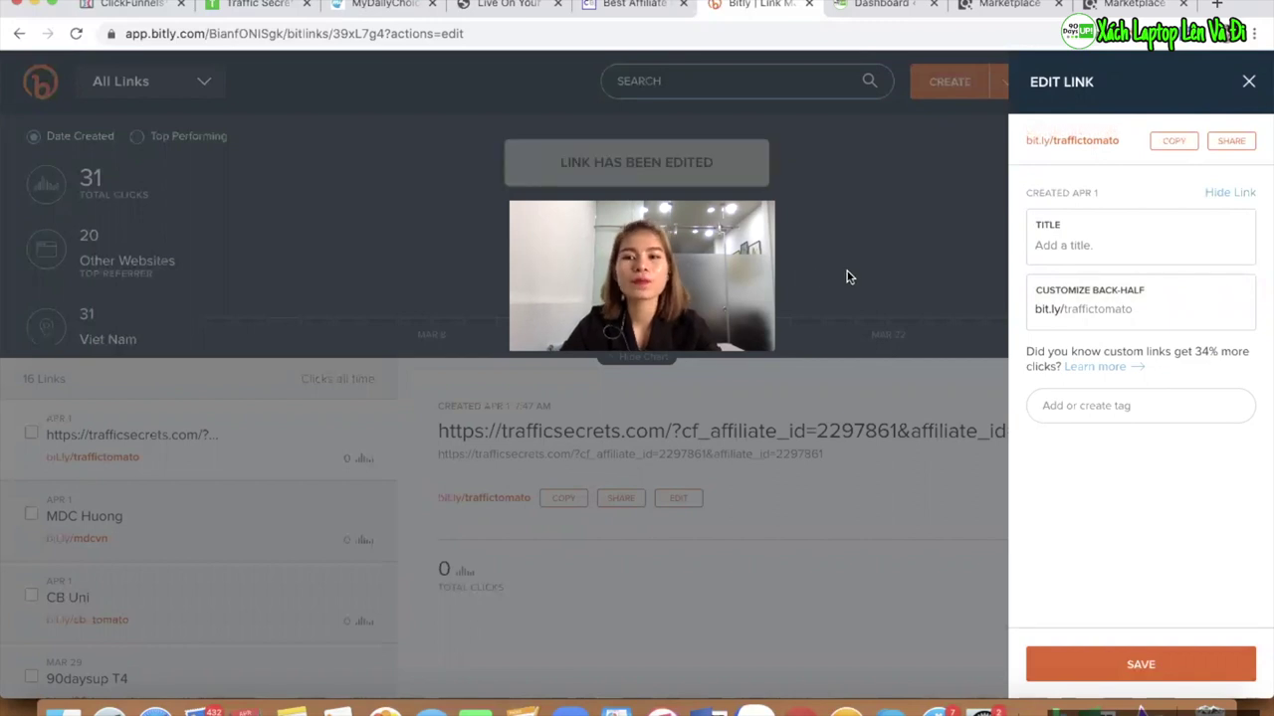
{"action": "left_click", "coordinate": [1218, 5]}
{"action": "key", "text": "ctrl+v"}
{"action": "key", "text": "Return"}
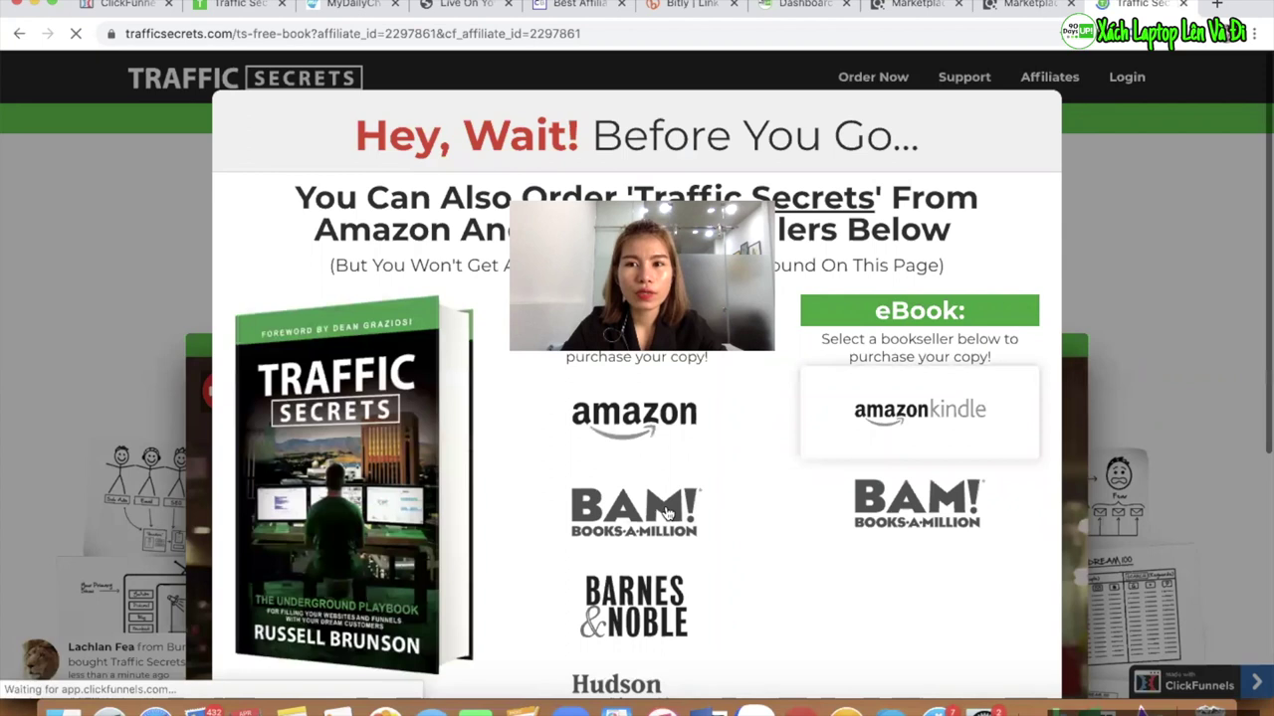
- Examine the affiliate commission breakdown on the Traffic Secrets affiliate page, including the earnings per product and potential earnings per book sale
{"action": "left_click", "coordinate": [238, 5]}
{"action": "scroll", "coordinate": [436, 406], "scroll_direction": "down", "scroll_amount": 10}
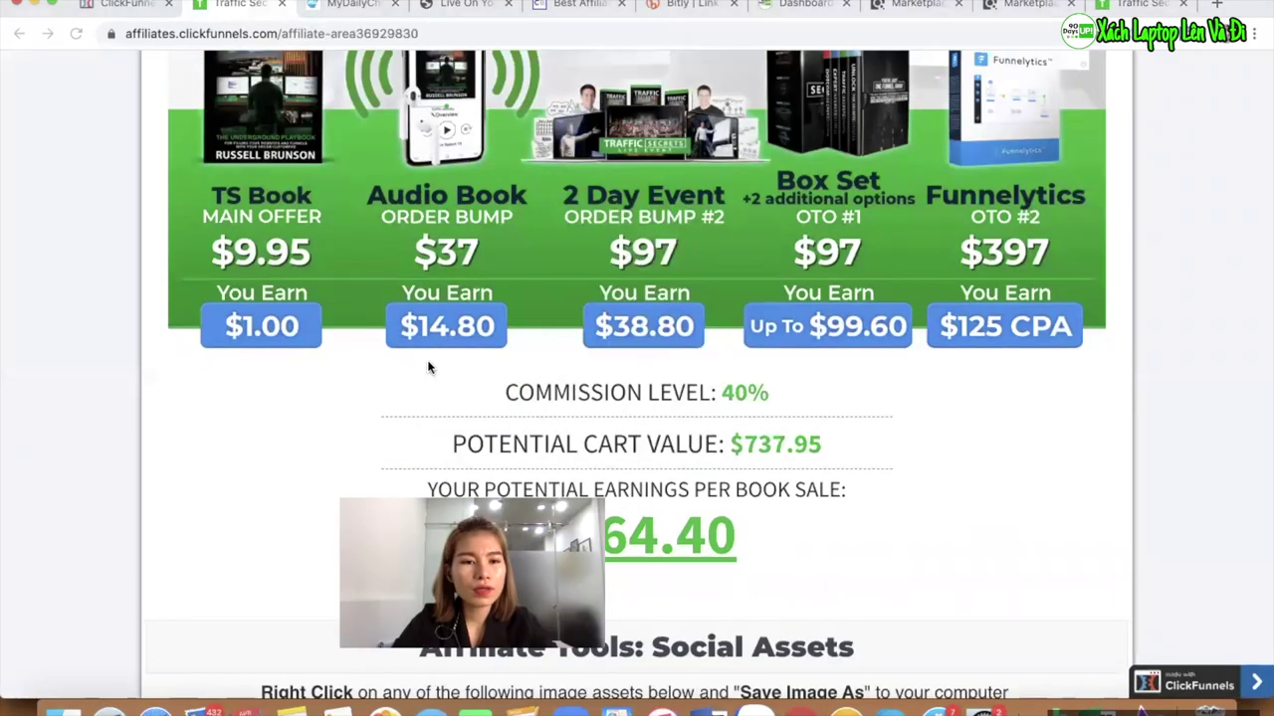
{"action": "scroll", "coordinate": [313, 377], "scroll_direction": "up", "scroll_amount": 2}
{"action": "scroll", "coordinate": [312, 377], "scroll_direction": "down", "scroll_amount": 3}
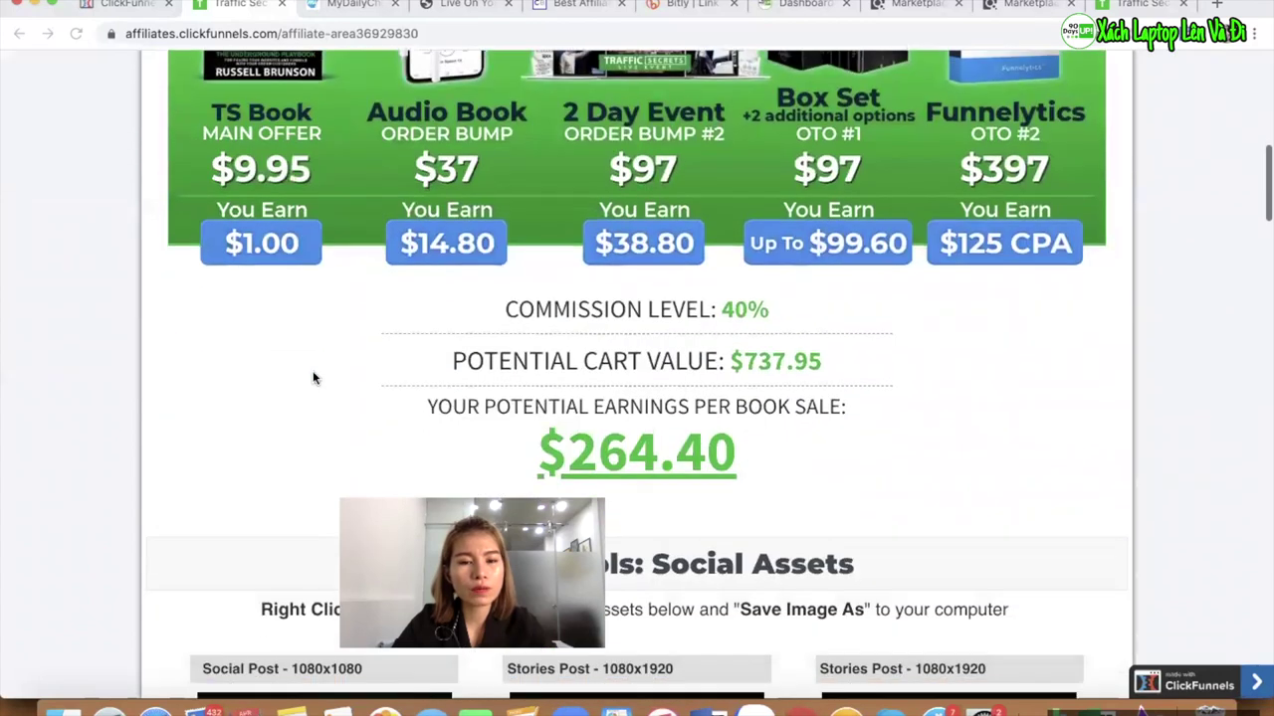
{"action": "scroll", "coordinate": [312, 377], "scroll_direction": "up", "scroll_amount": 1}
{"action": "scroll", "coordinate": [312, 377], "scroll_direction": "up", "scroll_amount": 1}
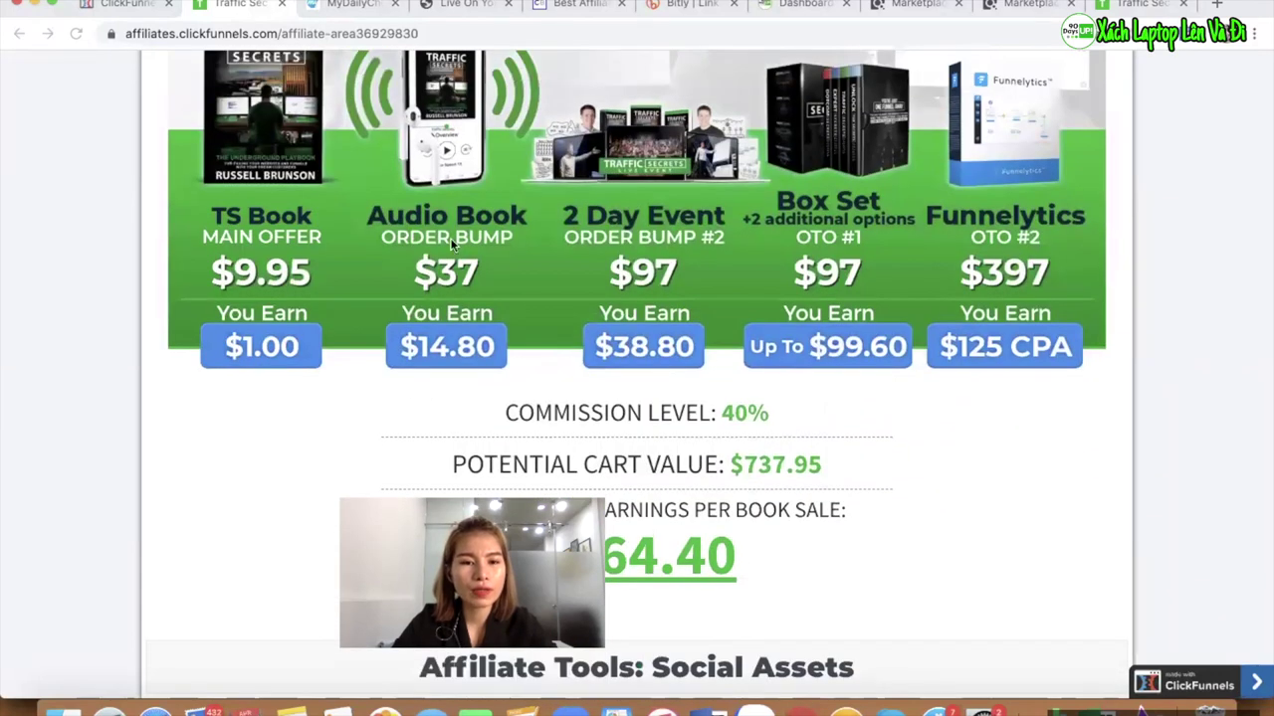
{"action": "scroll", "coordinate": [804, 304], "scroll_direction": "down", "scroll_amount": 5}
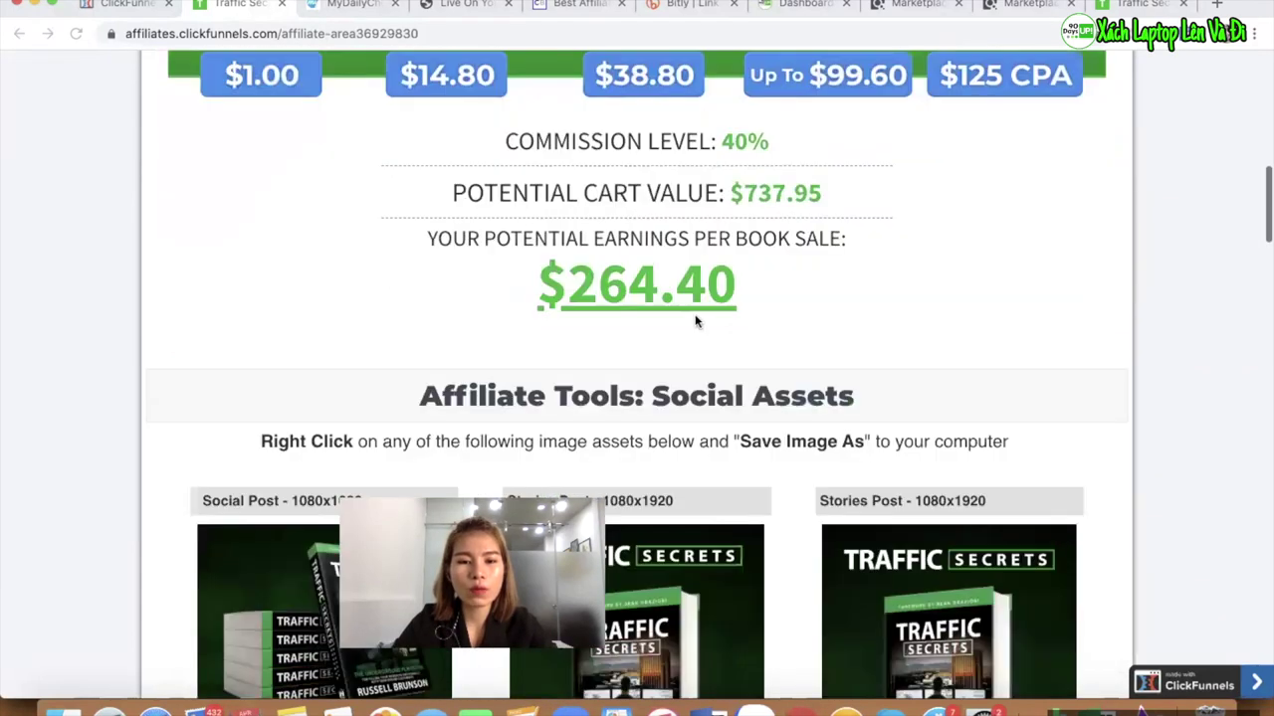
{"action": "triple_click", "coordinate": [740, 290]}
{"action": "left_click", "coordinate": [765, 291]}
{"action": "scroll", "coordinate": [479, 263], "scroll_direction": "up", "scroll_amount": 5}
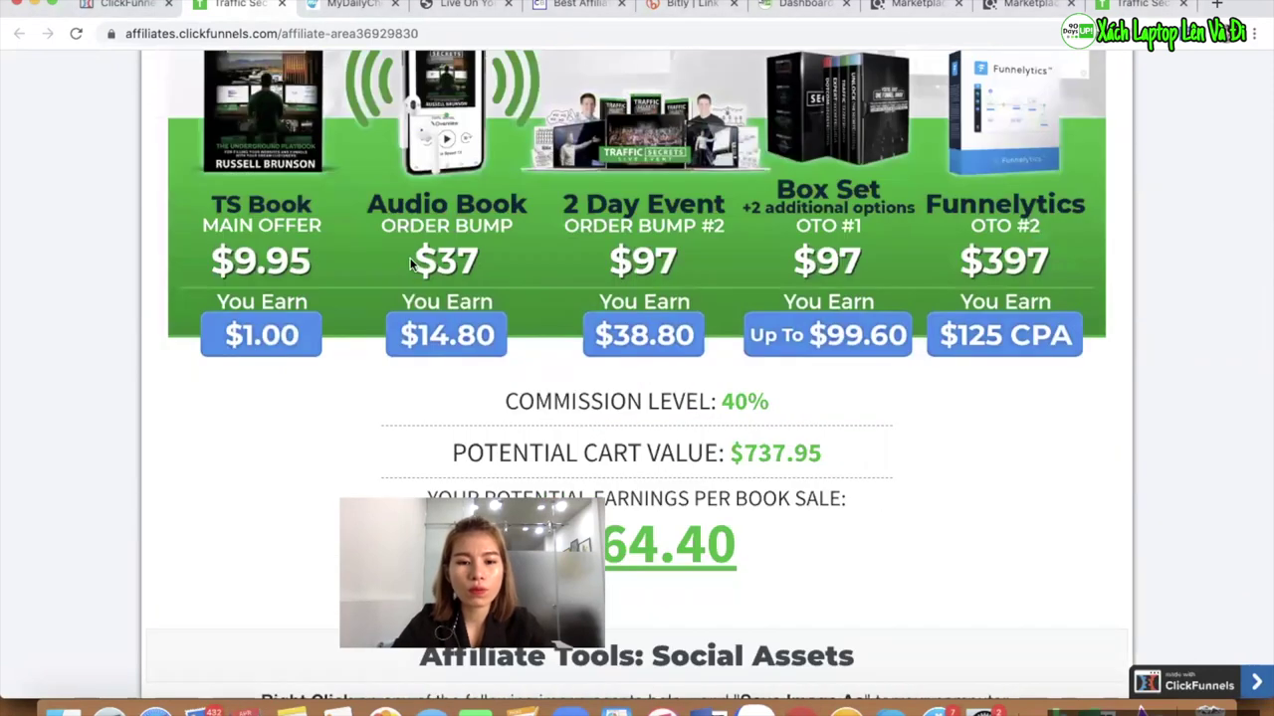
{"action": "scroll", "coordinate": [738, 381], "scroll_direction": "down", "scroll_amount": 2}
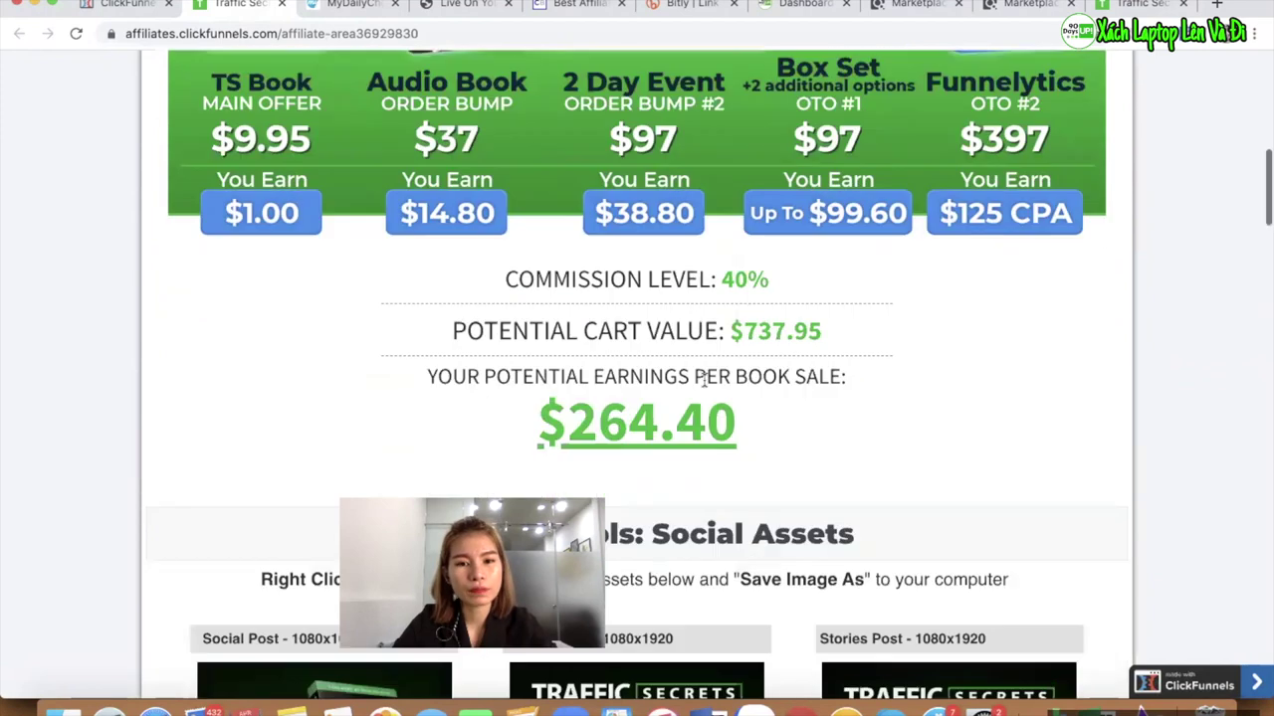
{"action": "scroll", "coordinate": [486, 186], "scroll_direction": "up", "scroll_amount": 2}
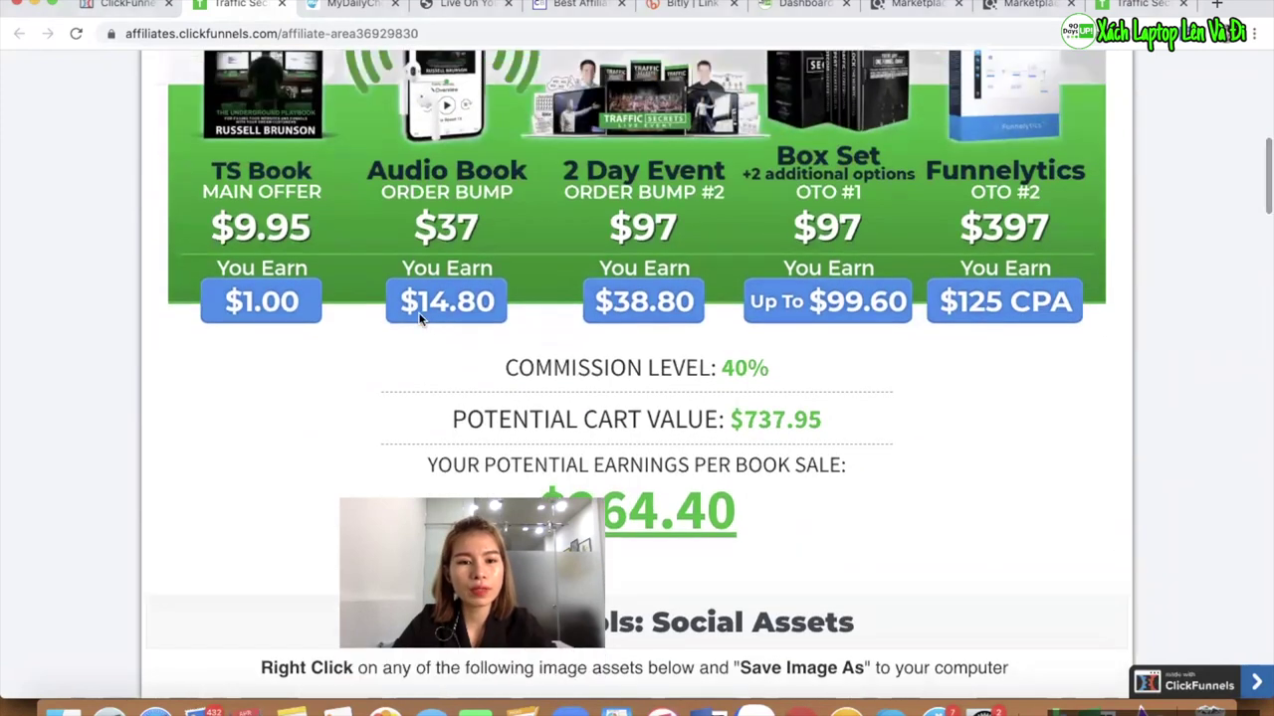
{"action": "scroll", "coordinate": [478, 309], "scroll_direction": "up", "scroll_amount": 1}
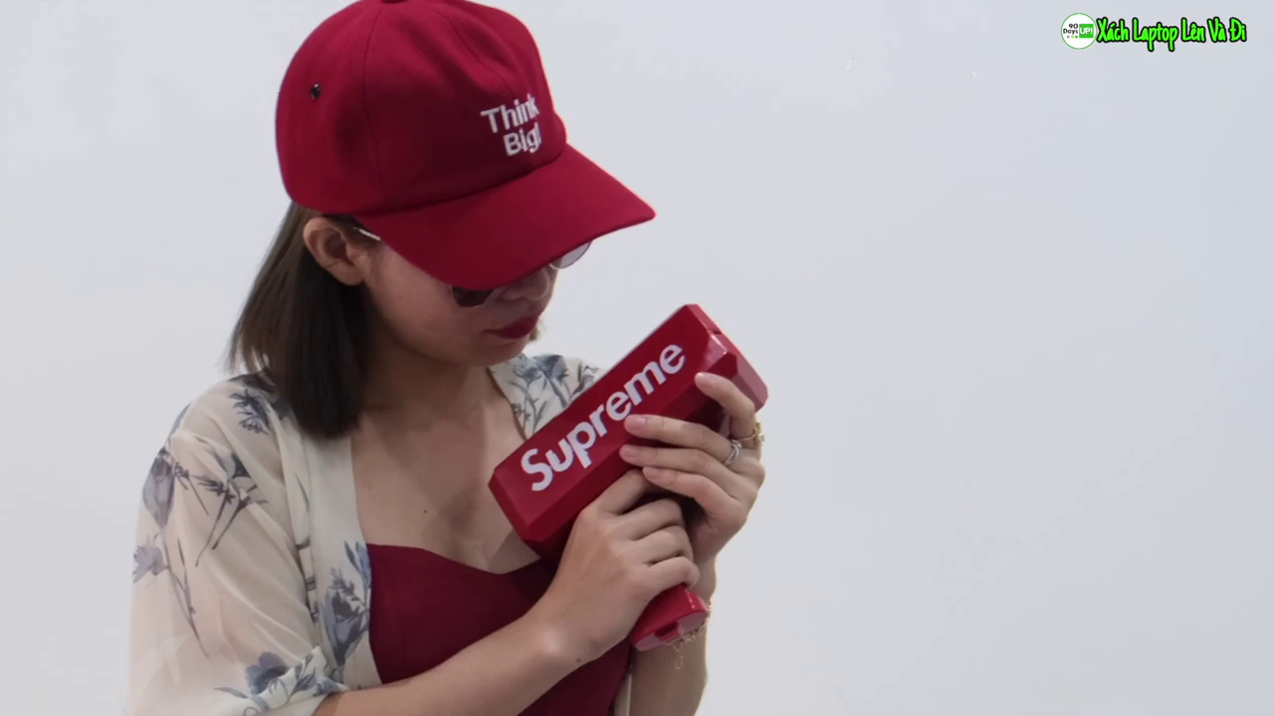